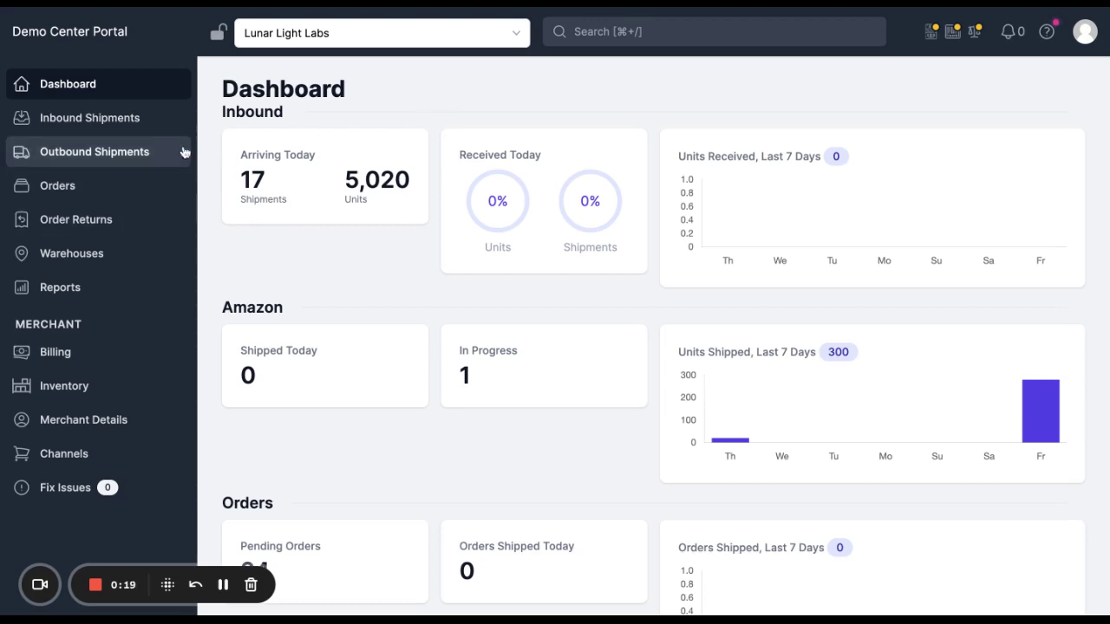
Open the merchant's inventory and look through the listed items.
click(112, 394)
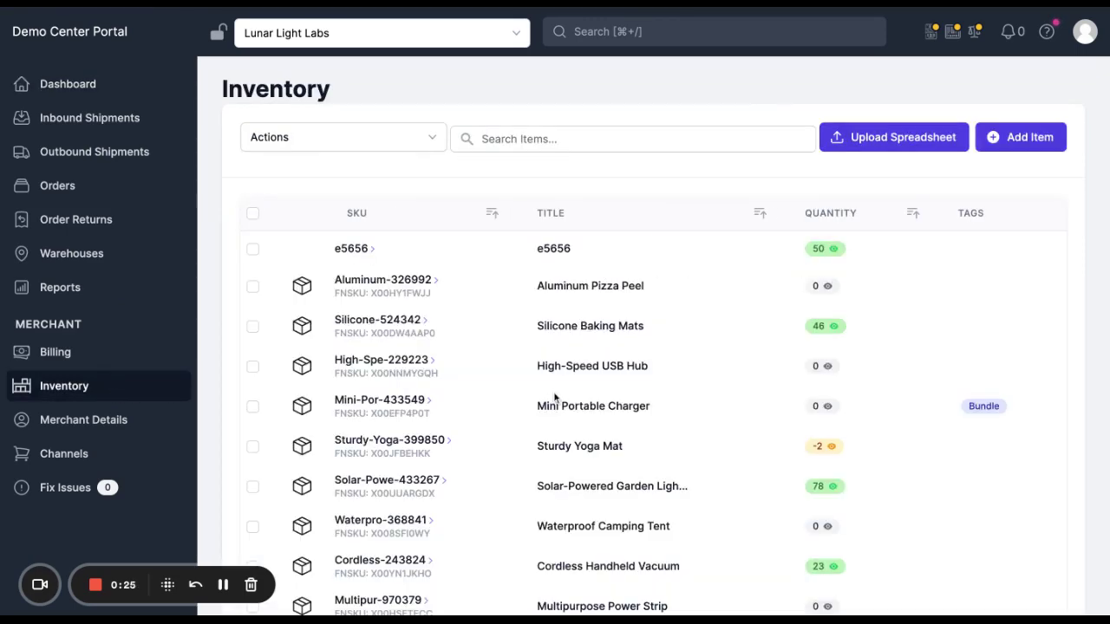
scroll(555, 397, down, 5)
scroll(555, 397, up, 5)
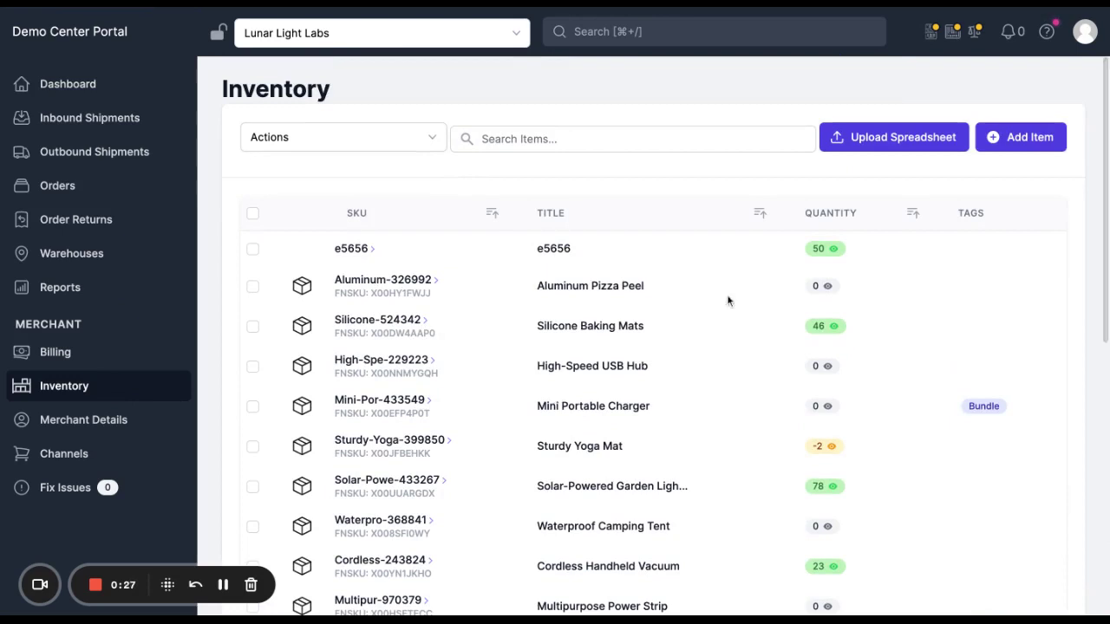
scroll(550, 502, down, 2)
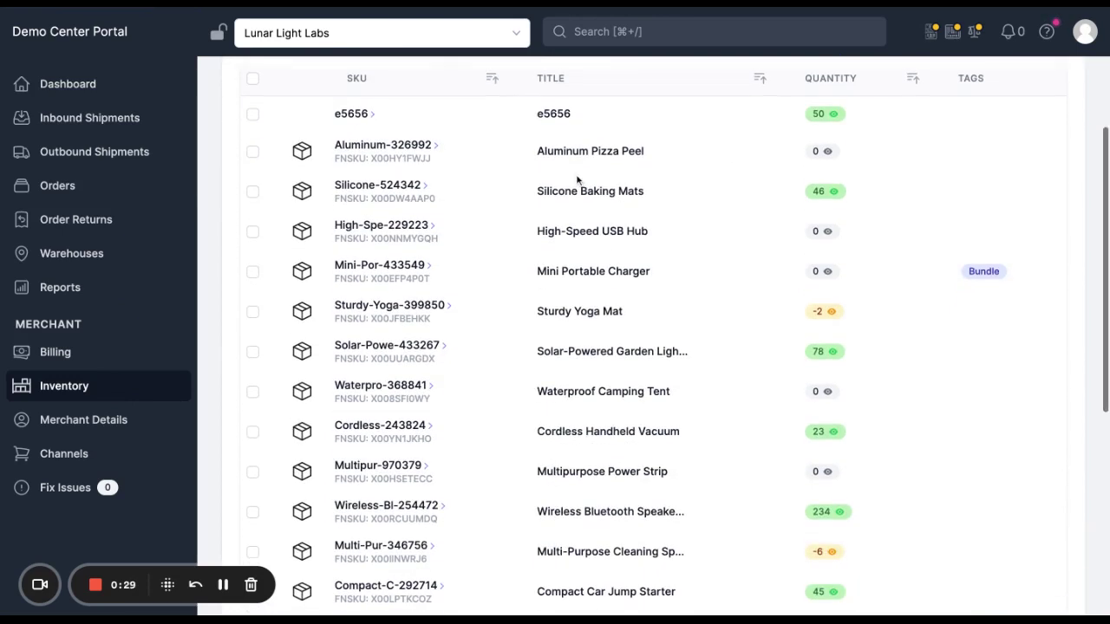
scroll(490, 355, up, 2)
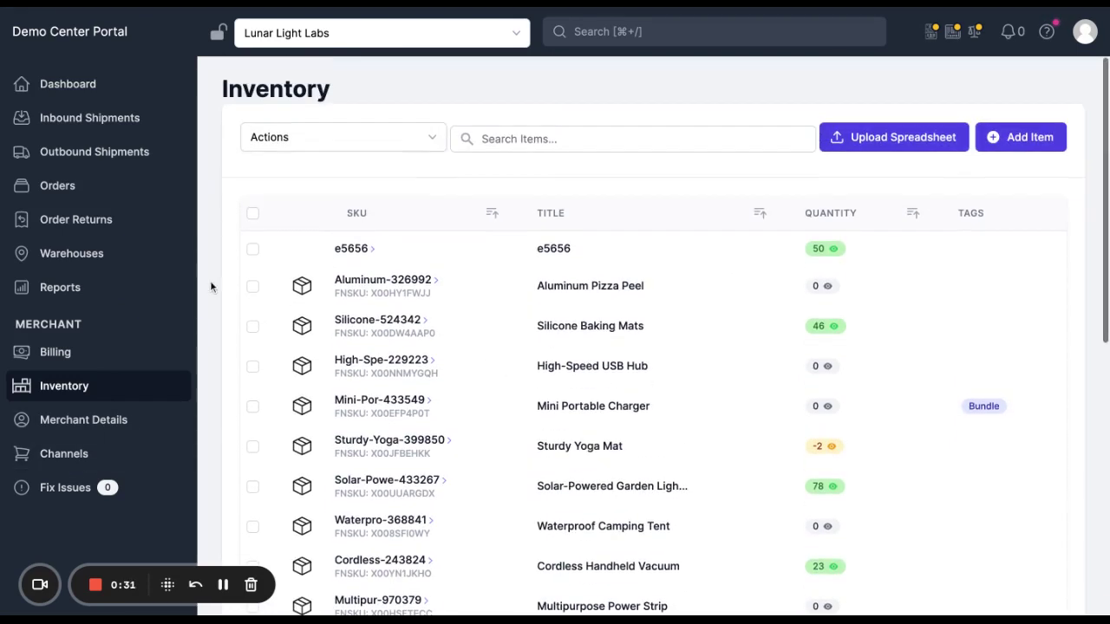
Open the listings of the Amazon channel and sync them.
click(91, 458)
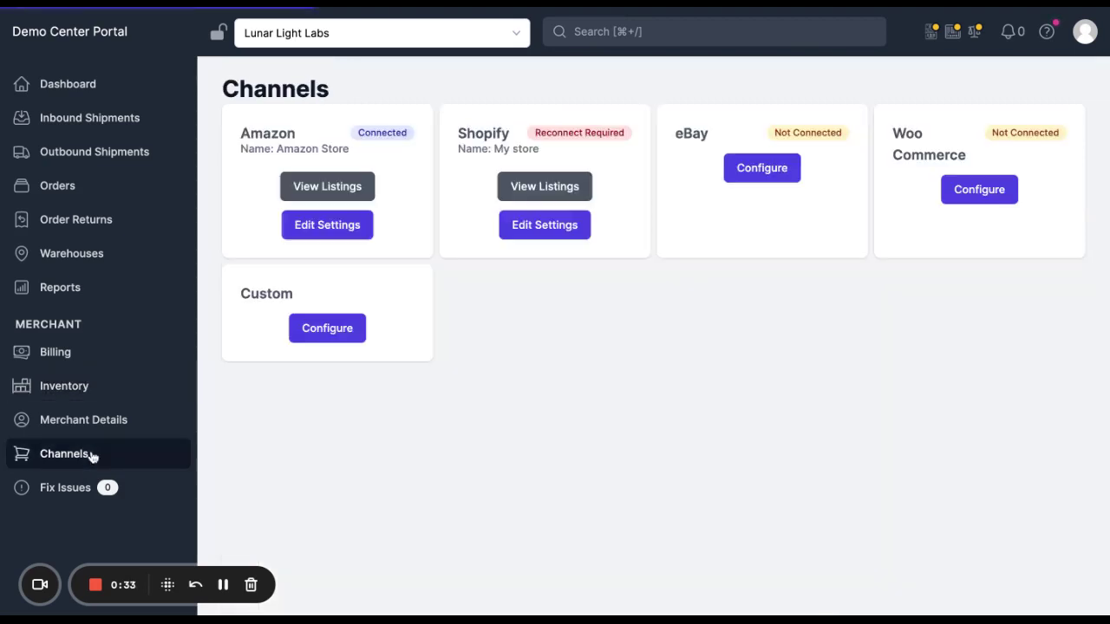
click(330, 185)
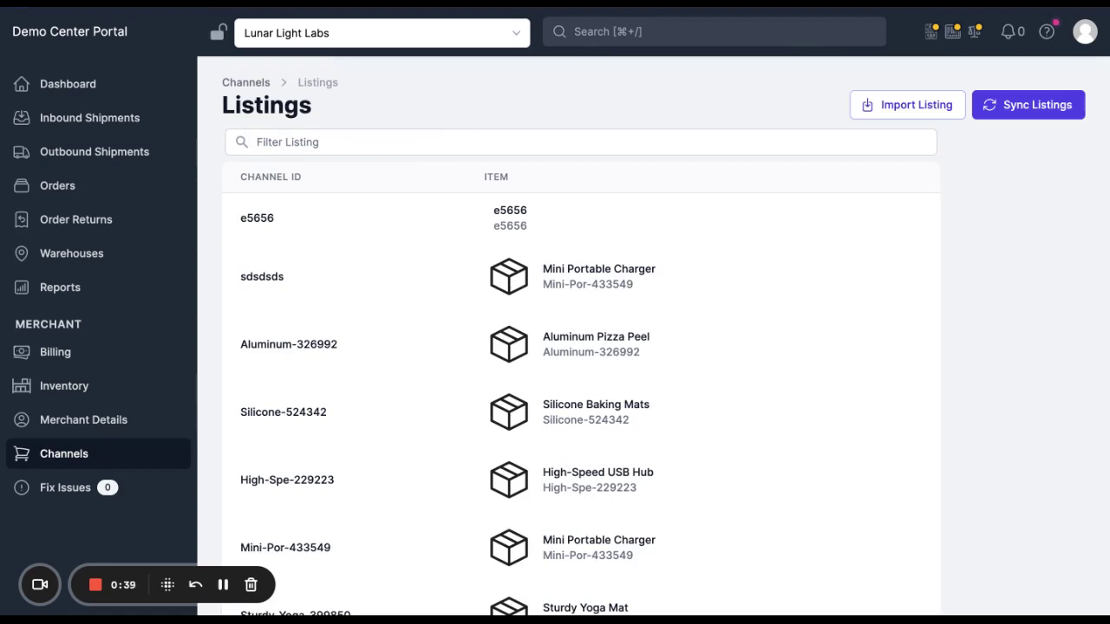
click(1053, 105)
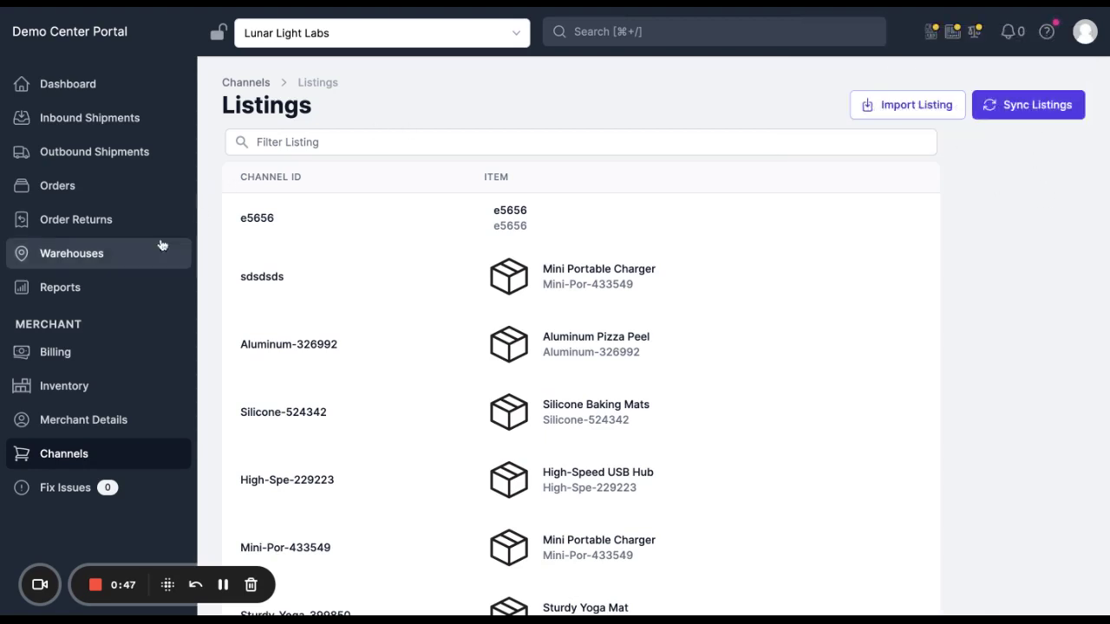
Return to the inventory, review the spreadsheet upload form and close it.
click(109, 388)
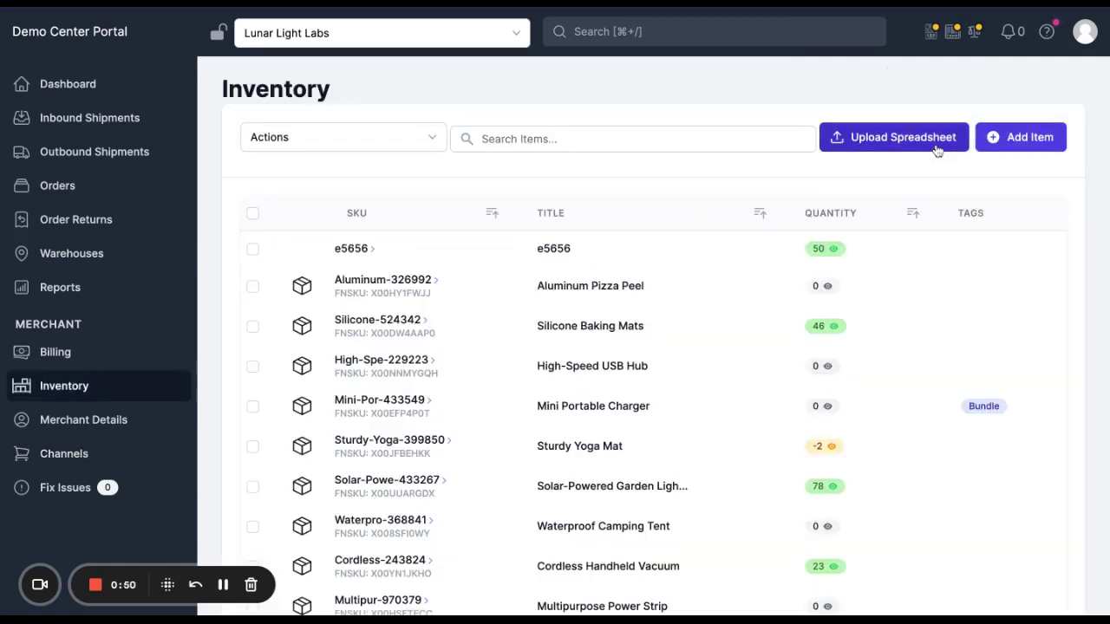
click(943, 149)
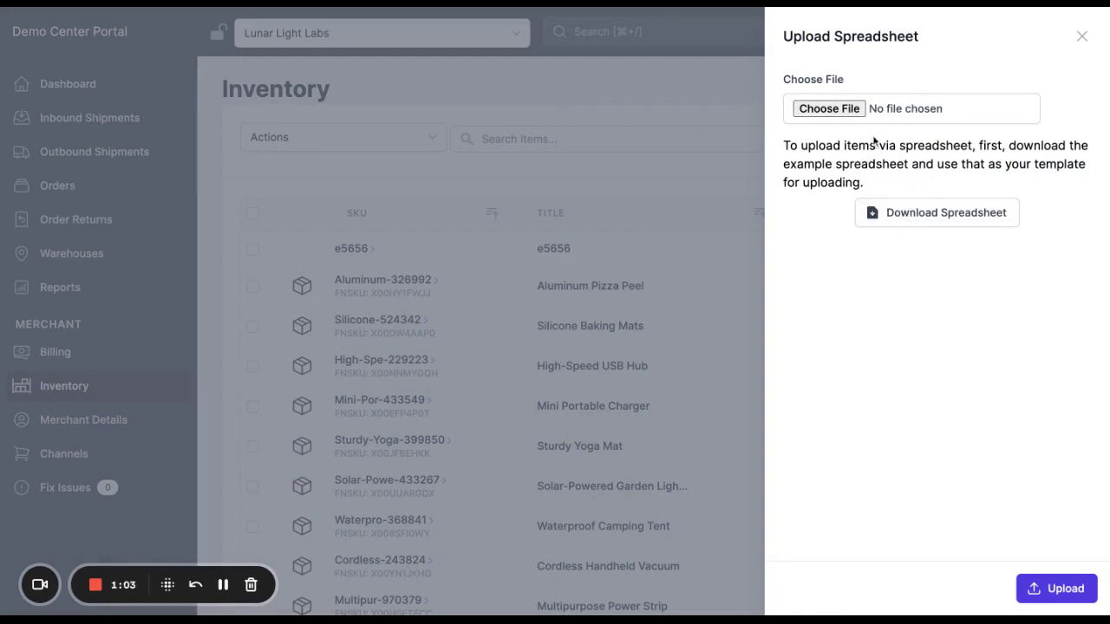
click(1081, 36)
Fill in a new inventory item with a generated SKU, the title "title" and an Amazon listing, and discard it without saving.
click(1051, 130)
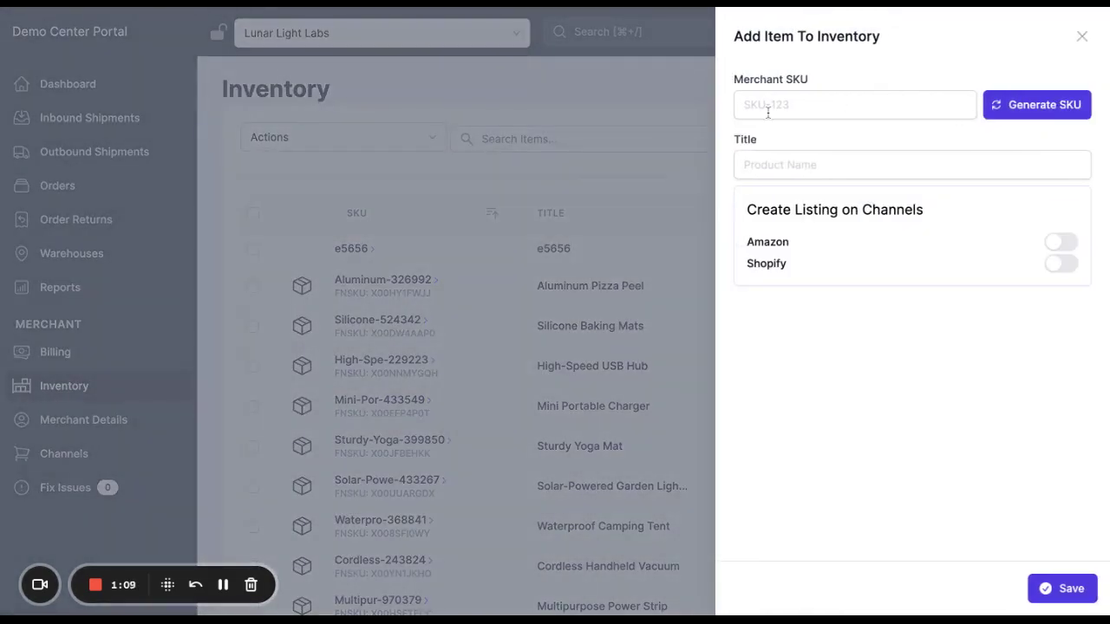
click(1070, 104)
click(897, 161)
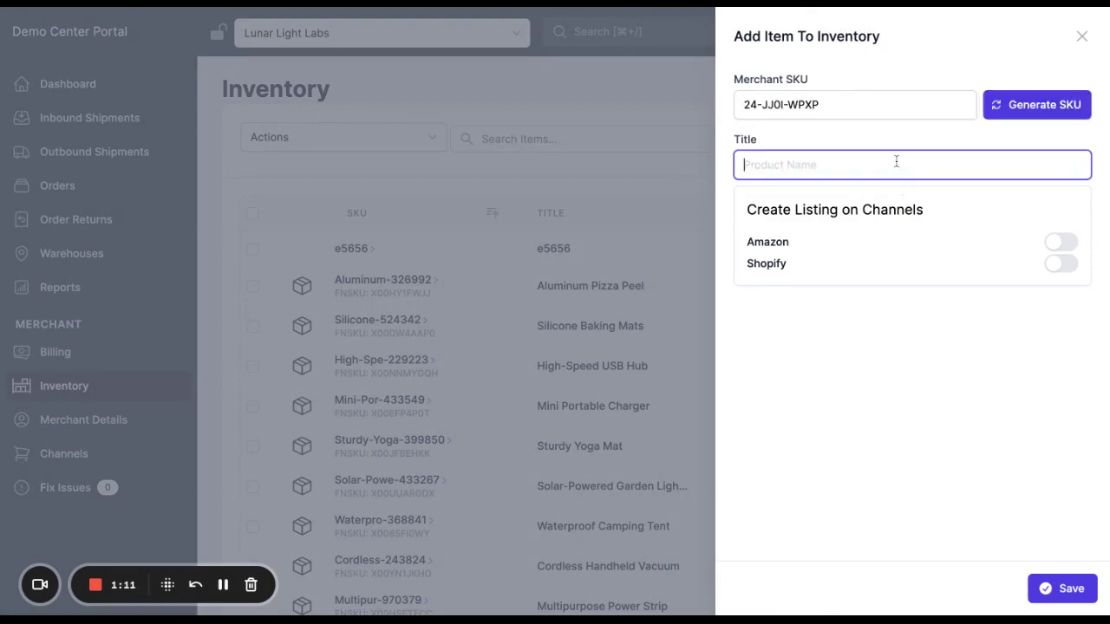
text(title)
click(1060, 244)
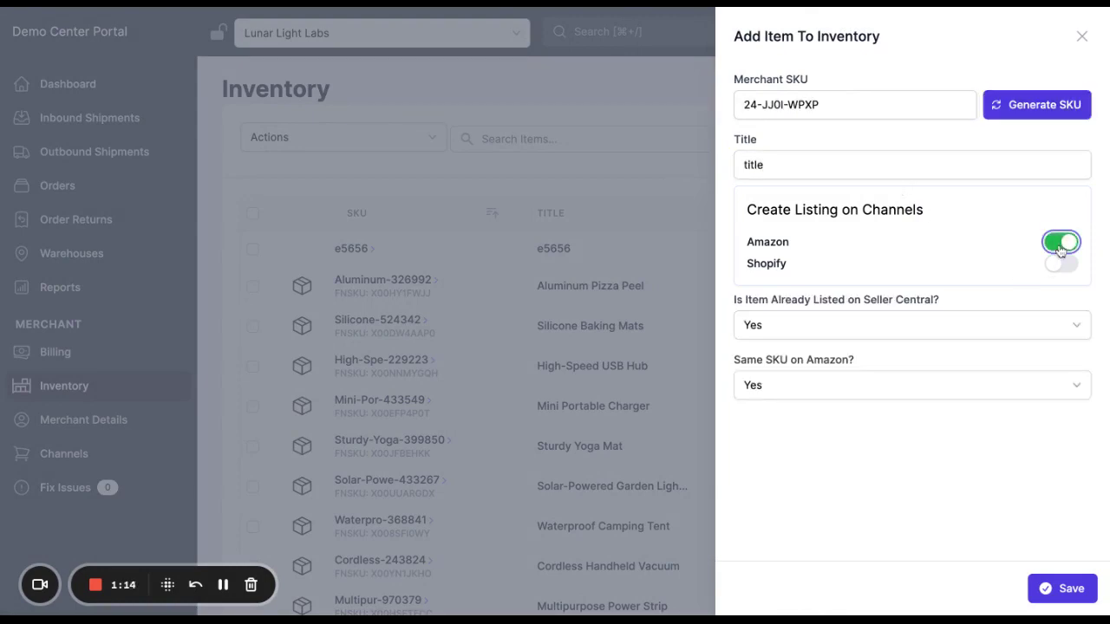
click(791, 324)
click(784, 354)
click(1082, 37)
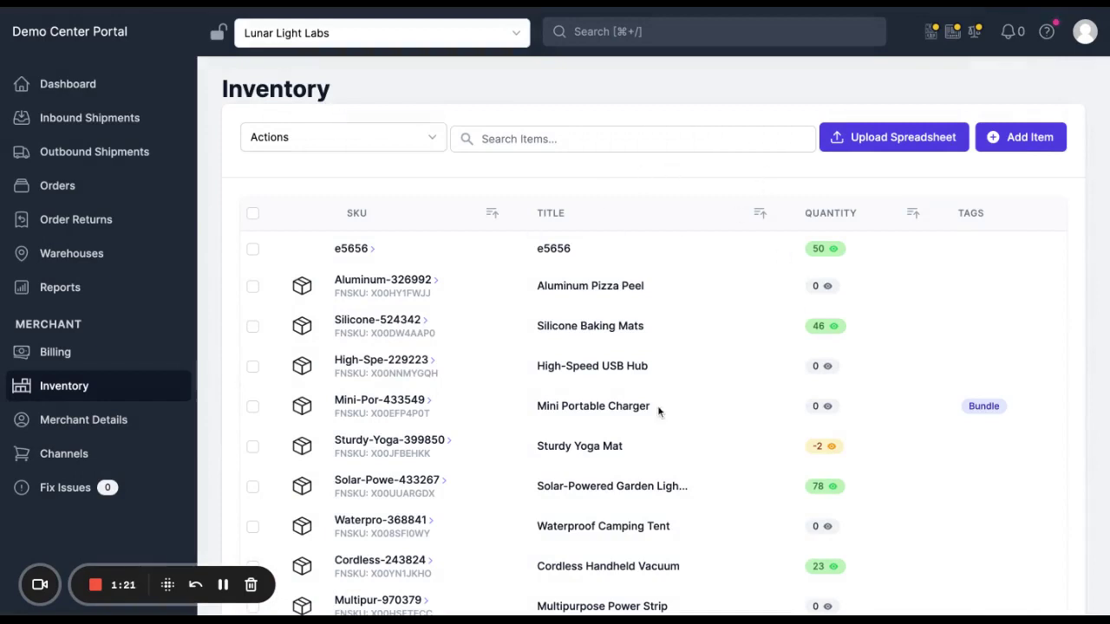
Find the Cordless Handheld Vacuum in the inventory, open it and view its stock levels.
click(89, 399)
scroll(464, 396, down, 2)
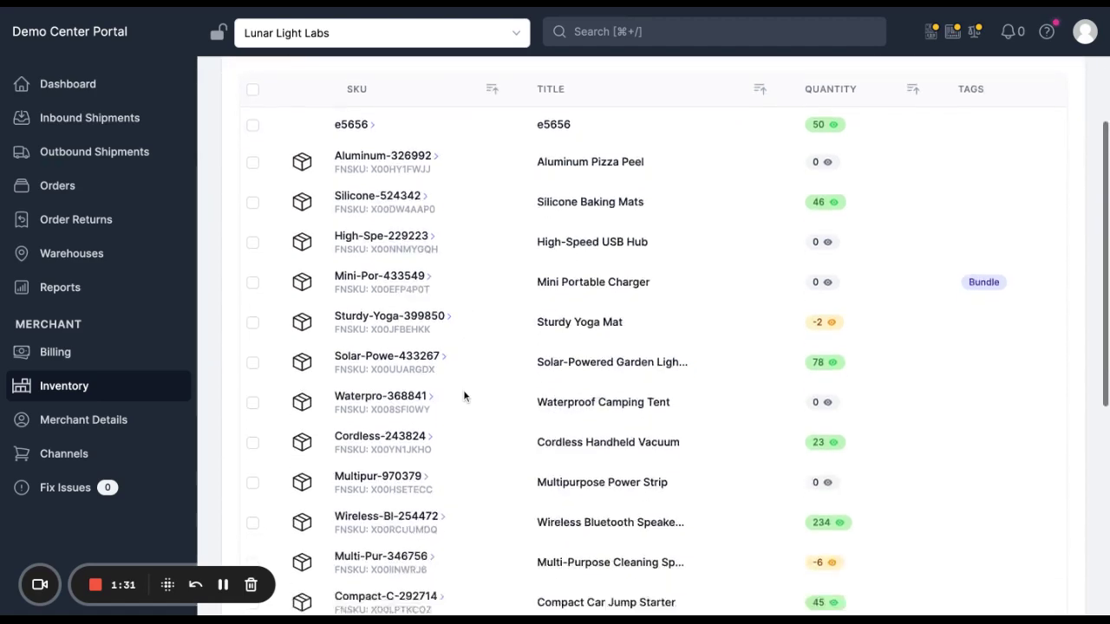
scroll(463, 390, down, 3)
scroll(481, 327, up, 2)
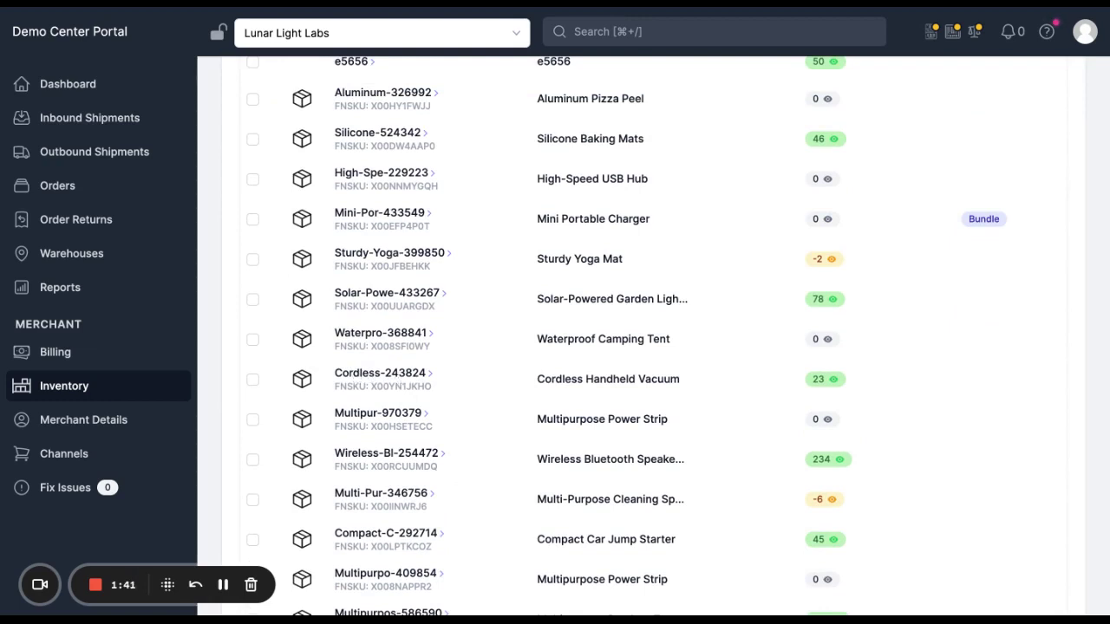
click(380, 373)
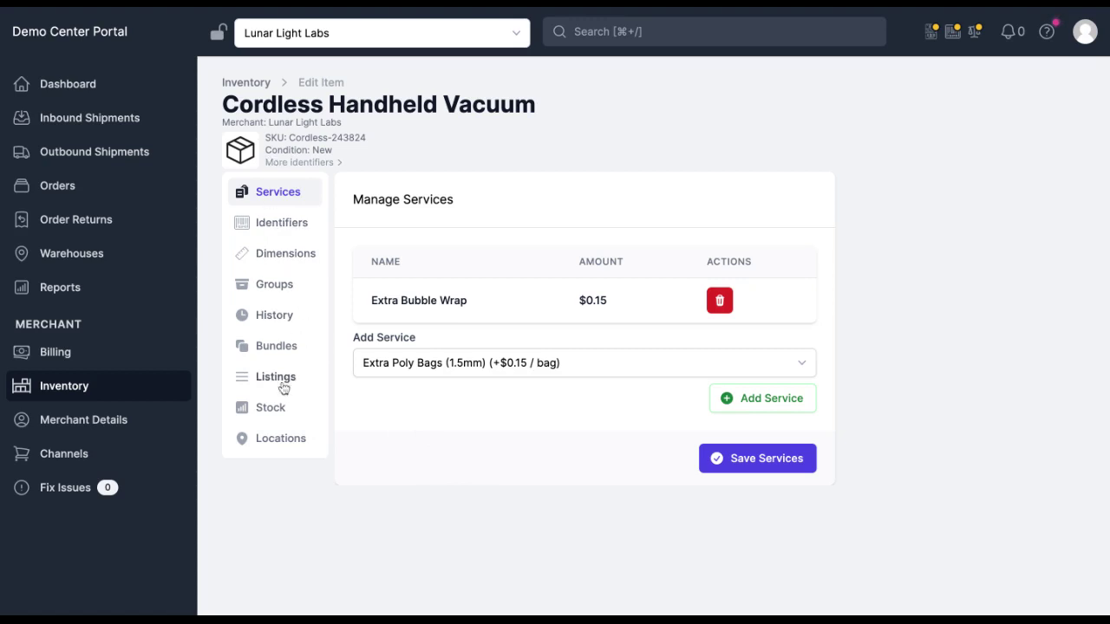
click(287, 421)
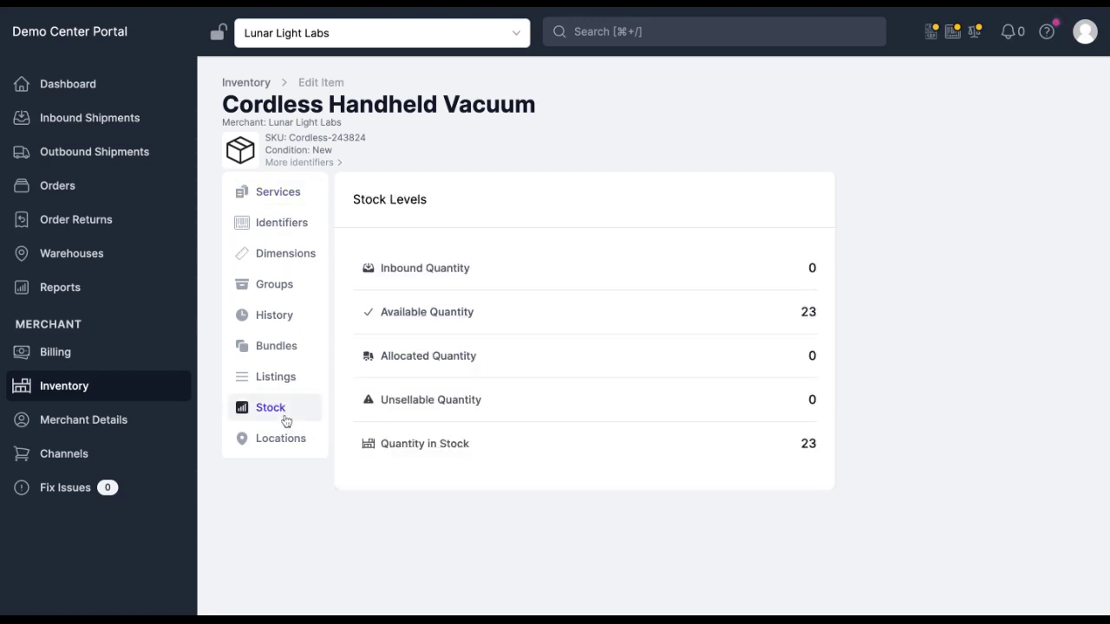
Examine the status of the July 28, 2023 order in the item's history, and return to its stock levels.
click(286, 317)
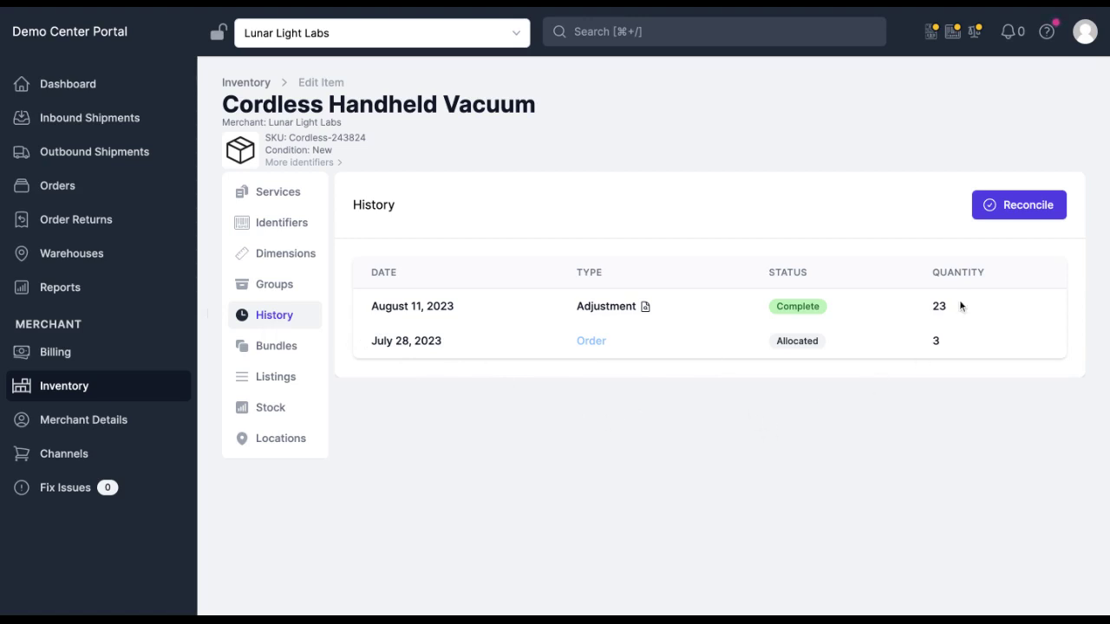
double_click(805, 342)
click(802, 363)
double_click(799, 342)
click(795, 386)
double_click(799, 341)
click(784, 404)
double_click(794, 340)
click(286, 409)
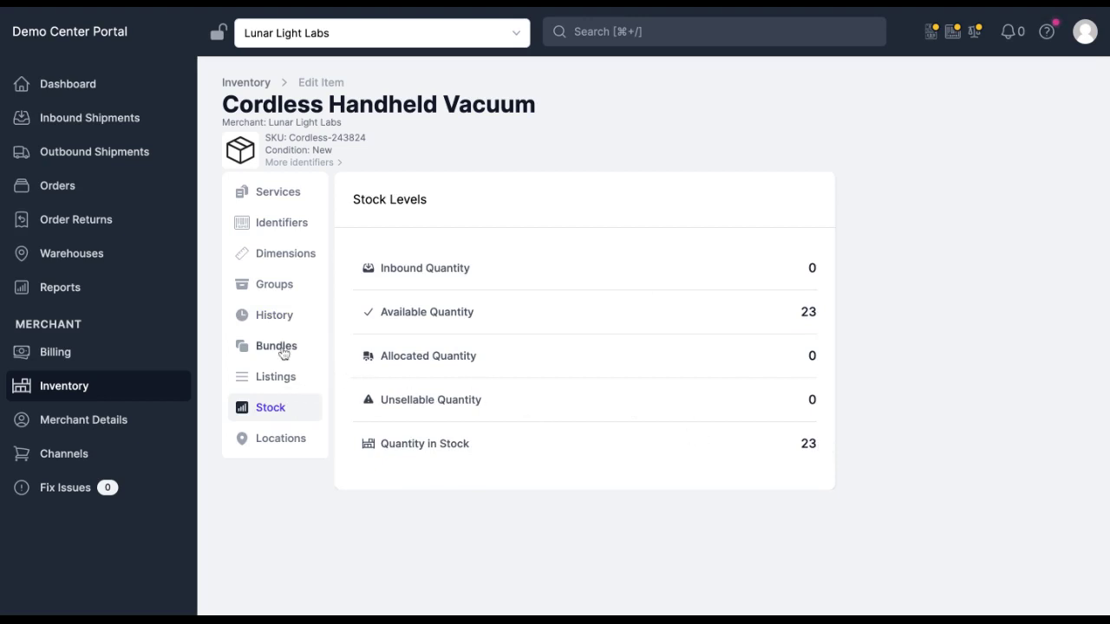
Read the details of the August 11, 2023 adjustment in the item's history and close them.
click(285, 317)
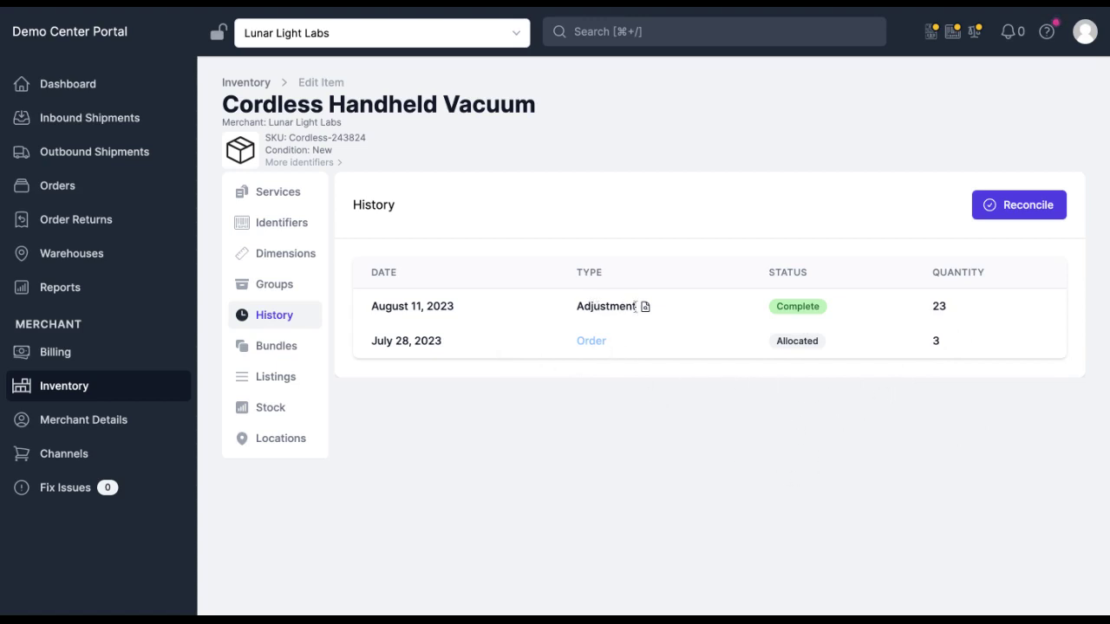
double_click(591, 307)
click(668, 443)
click(646, 308)
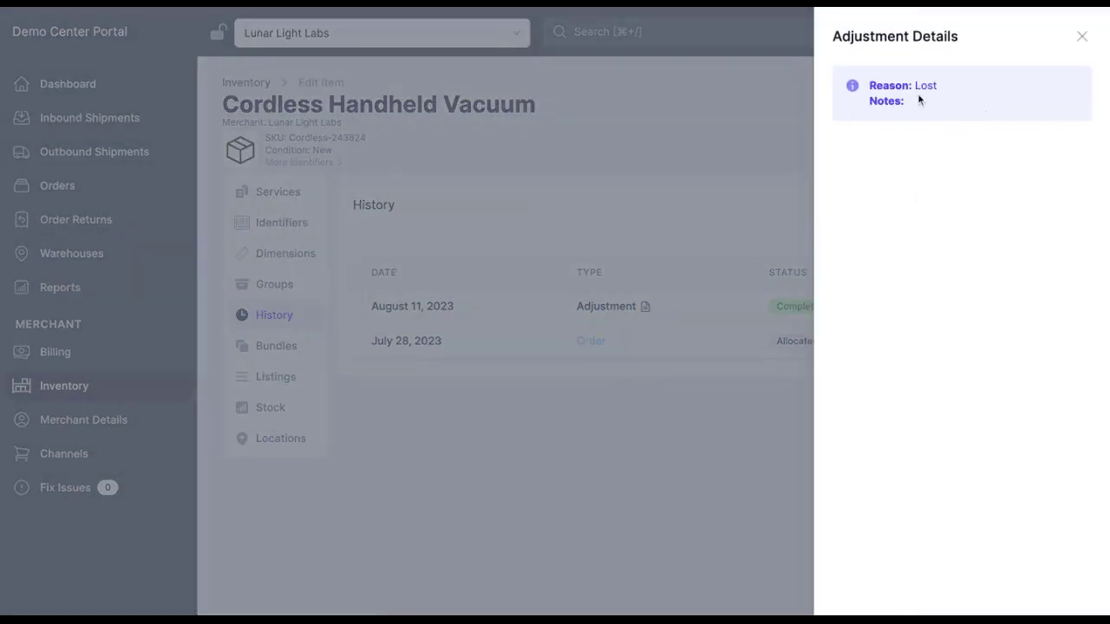
double_click(922, 92)
click(1082, 37)
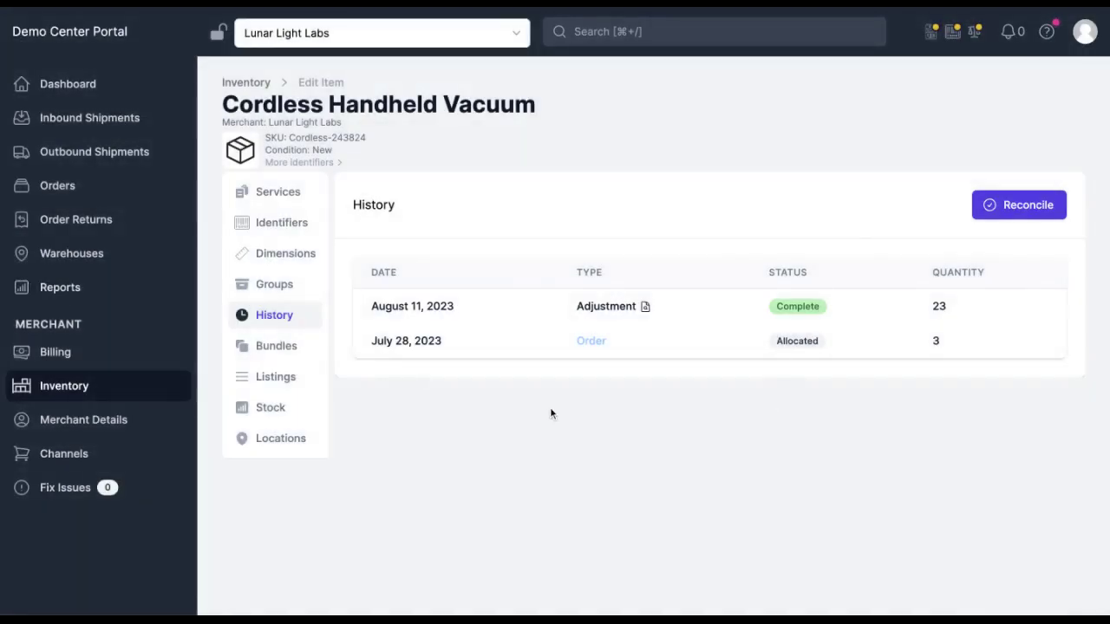
Review the item's inbound, available and allocated quantities in its stock levels, and go back to its history.
click(297, 417)
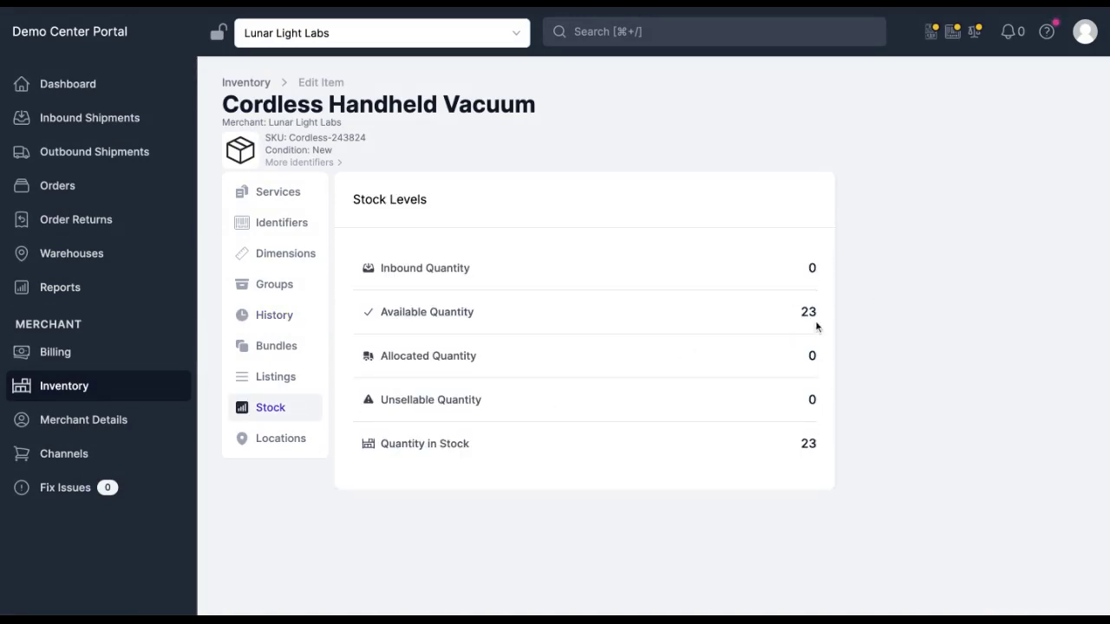
triple_click(376, 268)
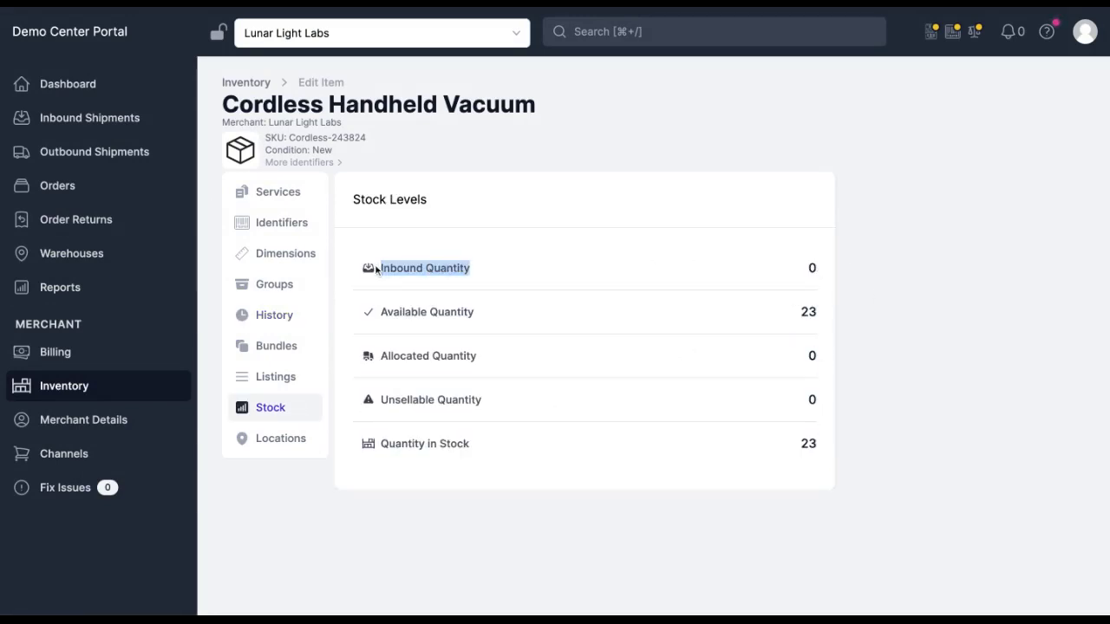
click(508, 281)
triple_click(367, 313)
click(474, 336)
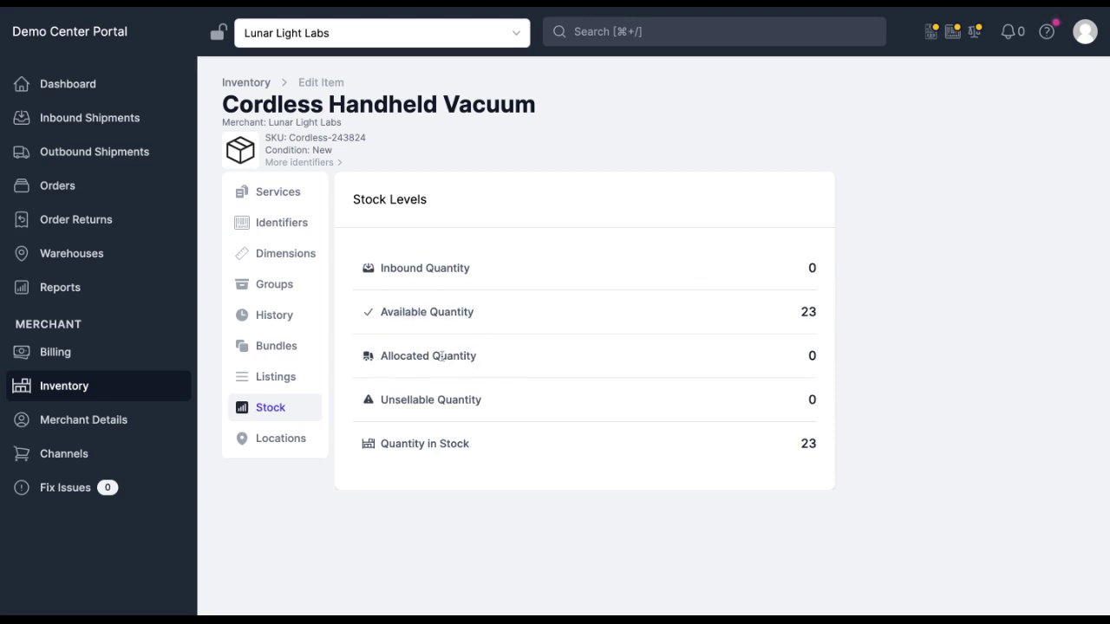
triple_click(442, 358)
click(797, 358)
click(292, 322)
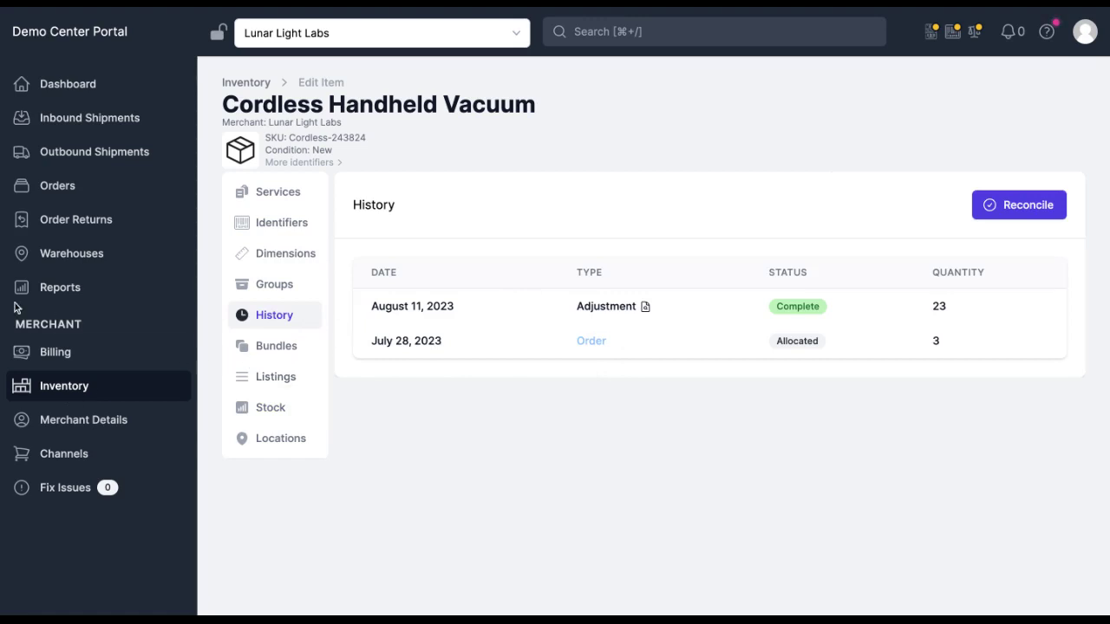
Return to the inventory and look through the whole first page of items.
click(98, 388)
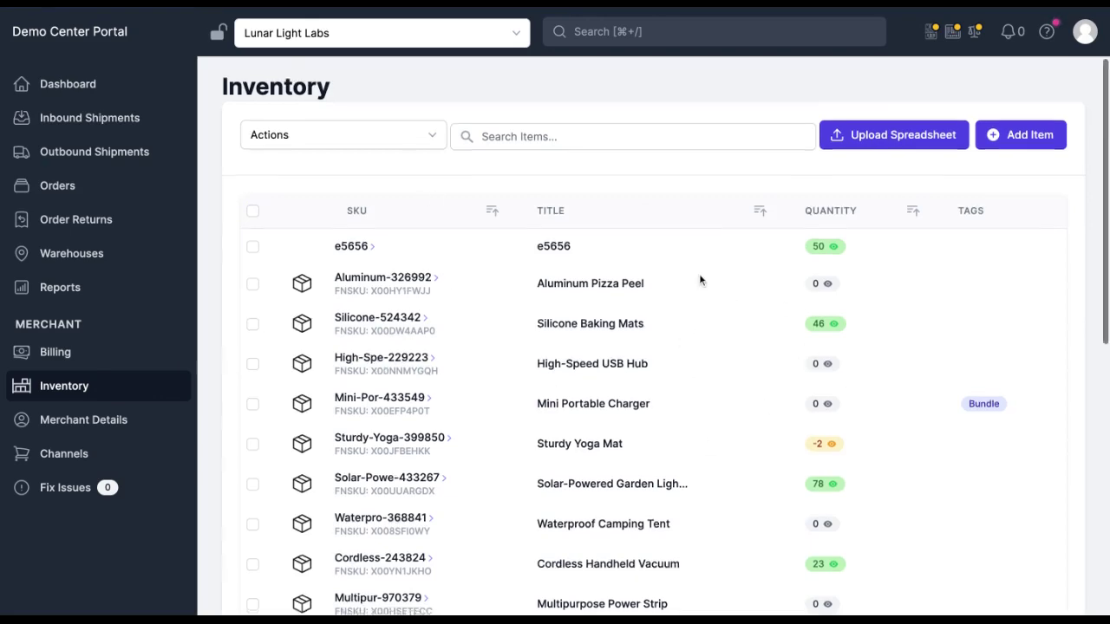
scroll(701, 277, down, 2)
scroll(678, 274, up, 2)
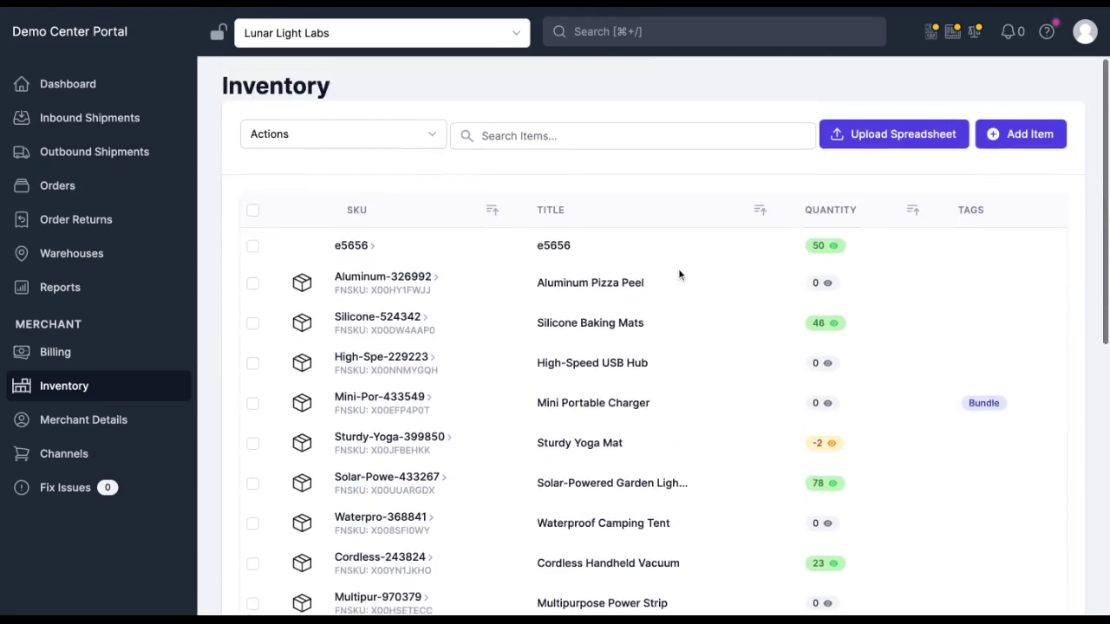
scroll(668, 207, down, 6)
scroll(668, 206, down, 1)
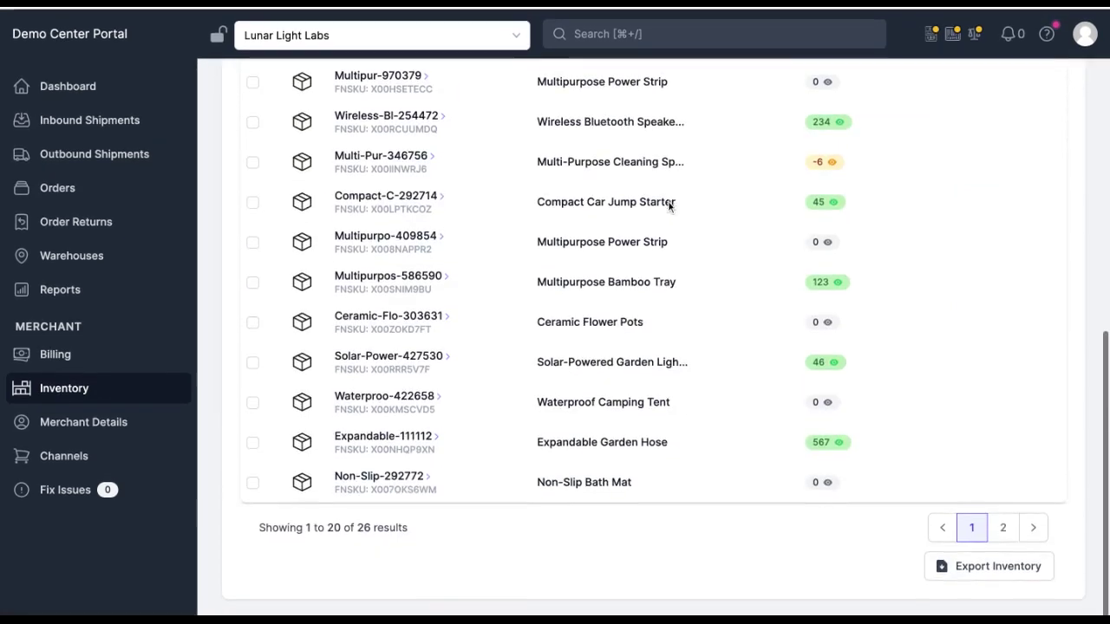
scroll(669, 206, up, 8)
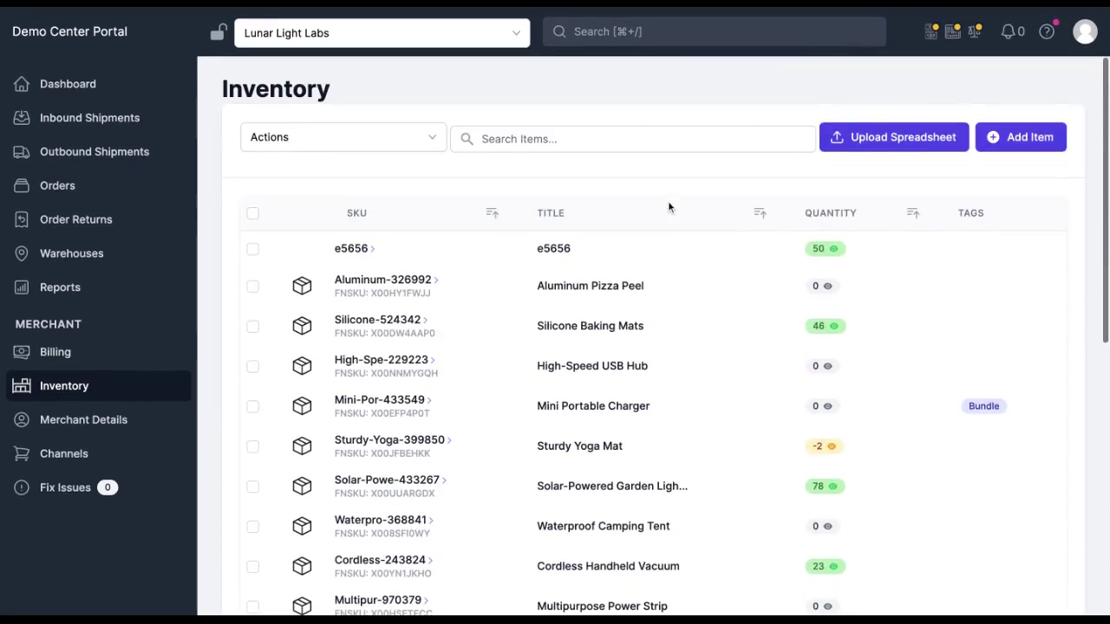
Select the Aluminum Pizza Peel, view its Add Adjustments form and close the form without adding anything.
click(252, 287)
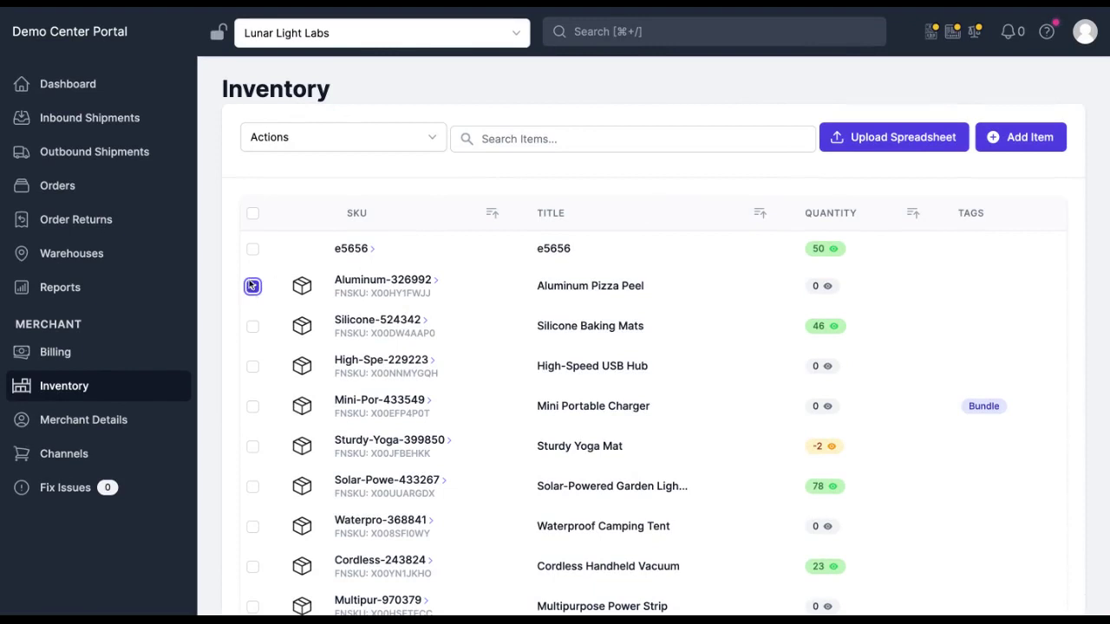
click(427, 130)
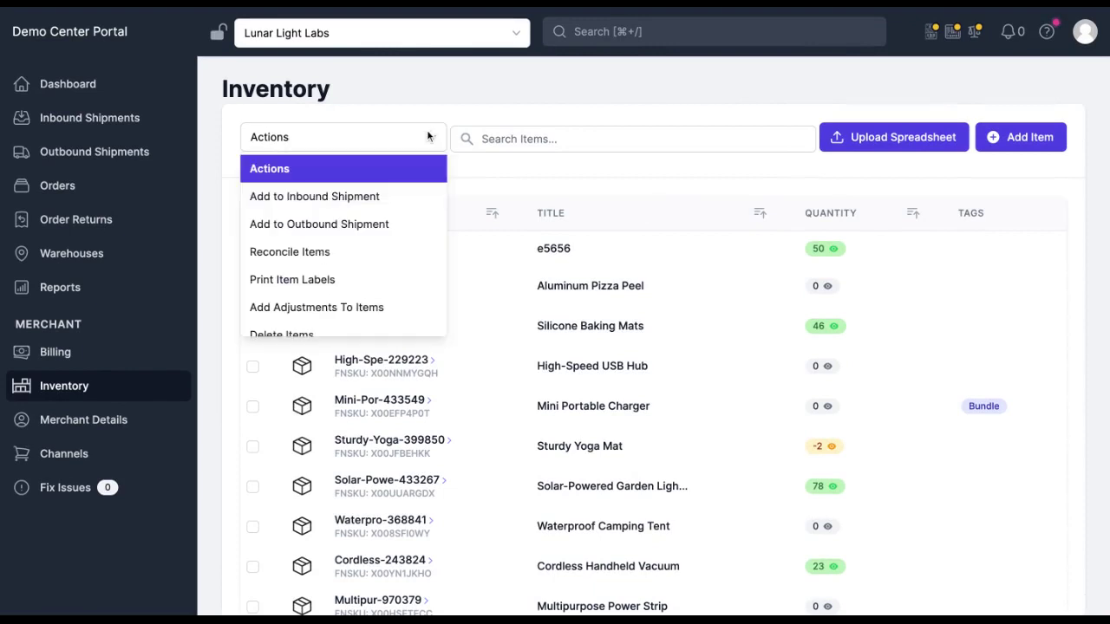
click(388, 307)
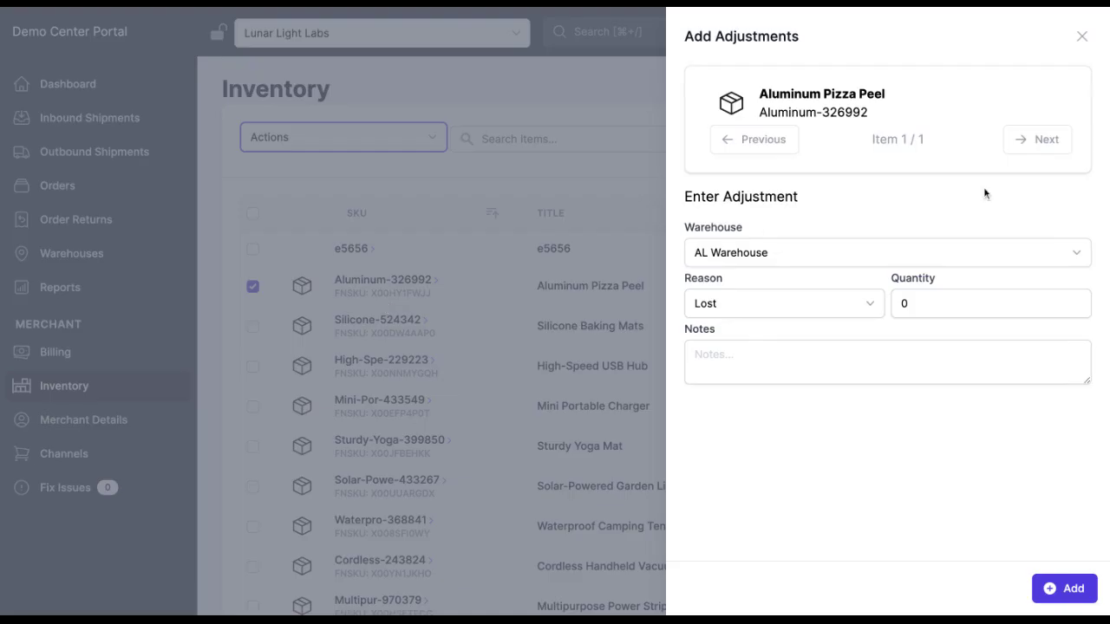
click(1081, 35)
Add the High-Speed USB Hub, Mini Portable Charger, Sturdy Yoga Mat and Solar-Powe-433267 to the selection and start adding adjustments to the selected items.
click(252, 366)
click(252, 406)
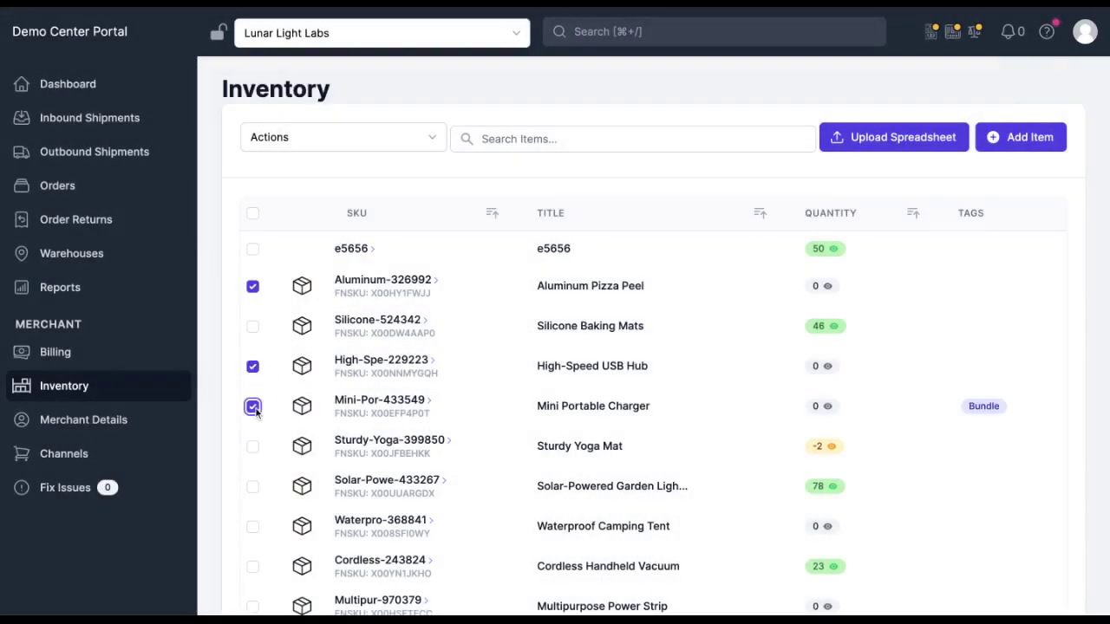
click(252, 446)
scroll(254, 446, down, 1)
click(253, 438)
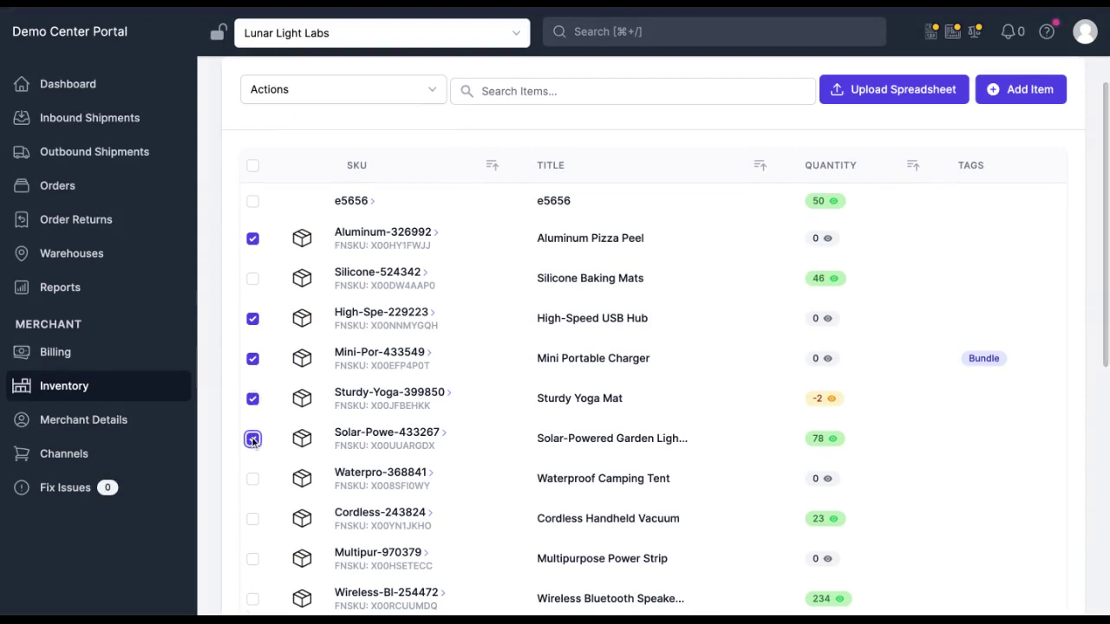
scroll(511, 249, up, 1)
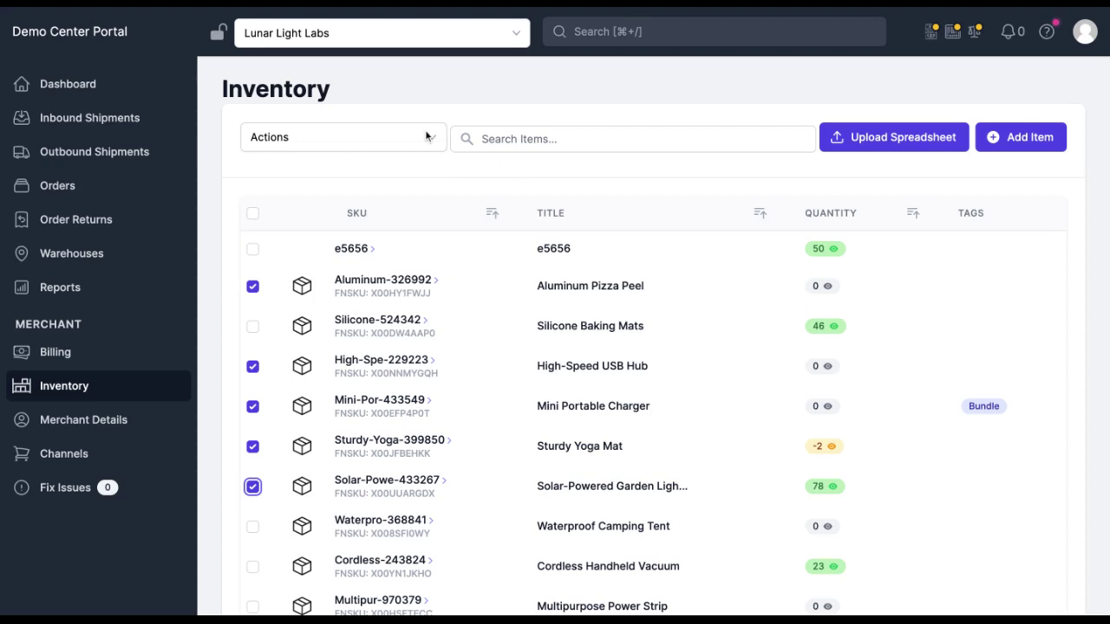
click(432, 143)
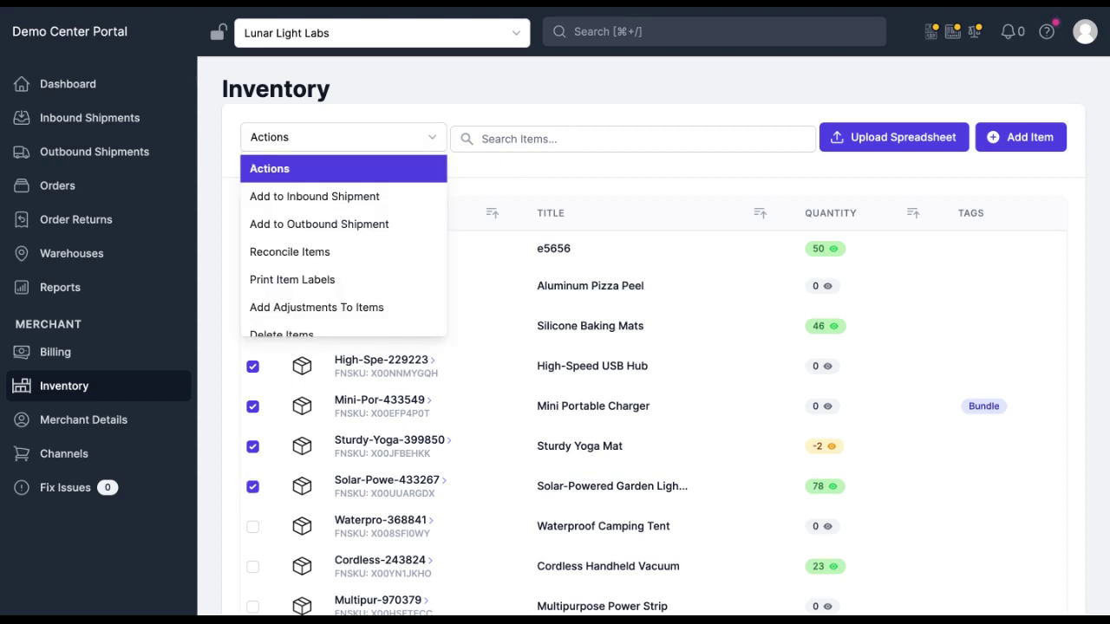
click(386, 308)
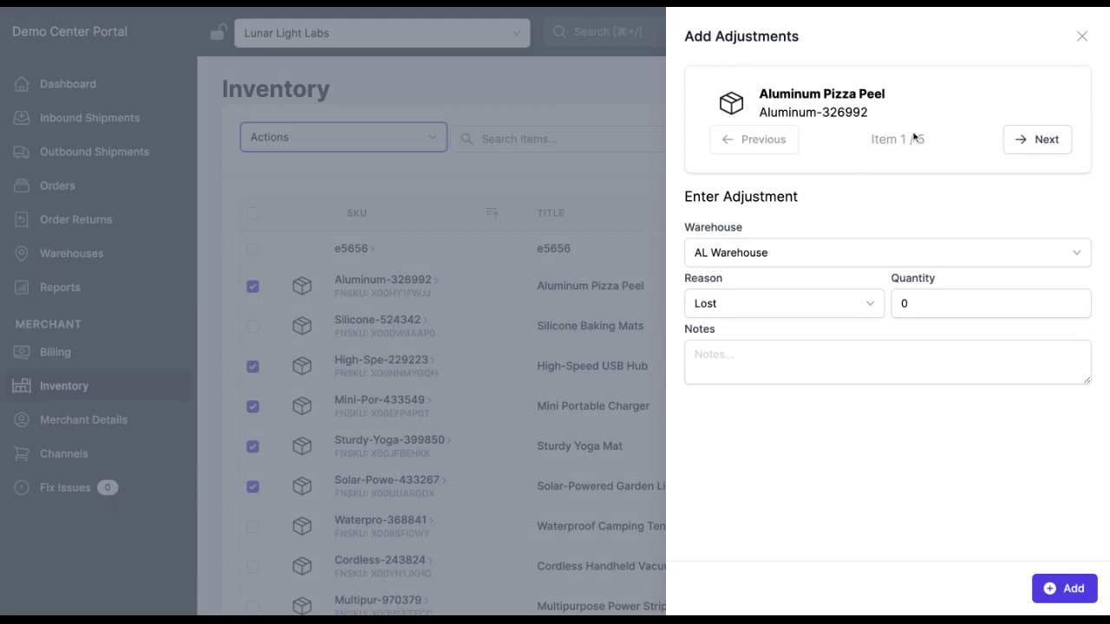
Try the reason Found with a quantity of 50 for the Aluminum Pizza Peel, and clear the quantity again.
click(809, 309)
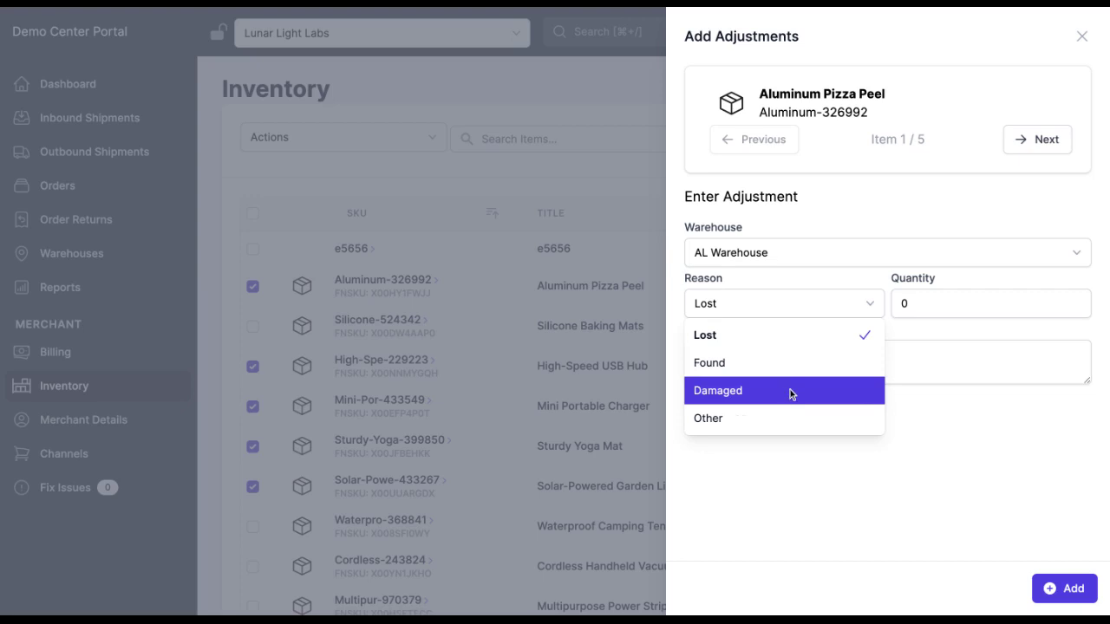
click(865, 312)
click(862, 314)
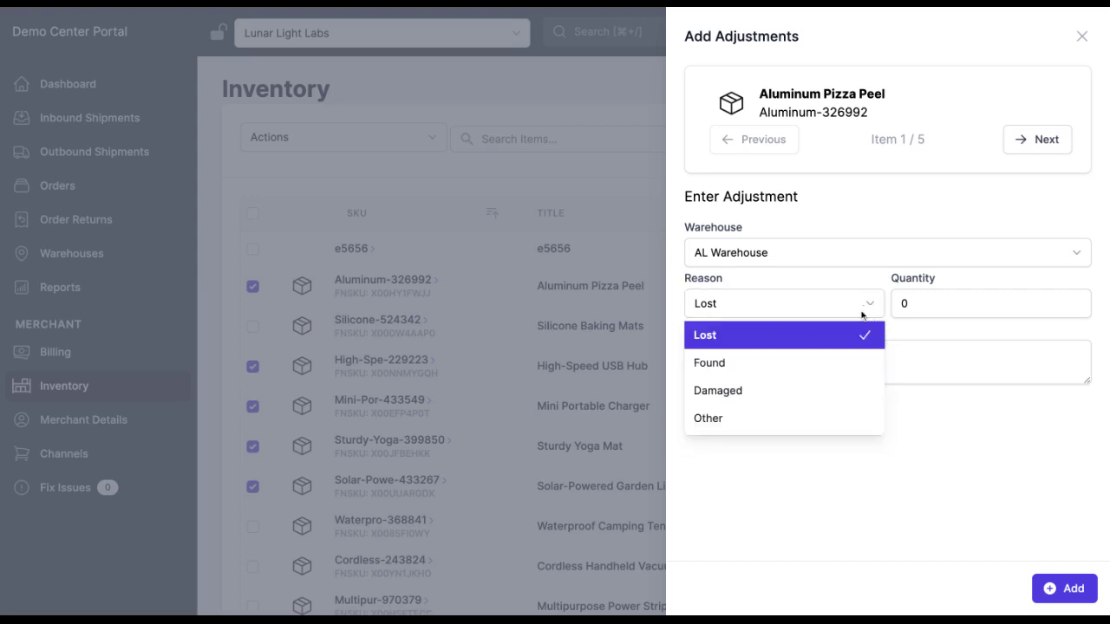
click(785, 362)
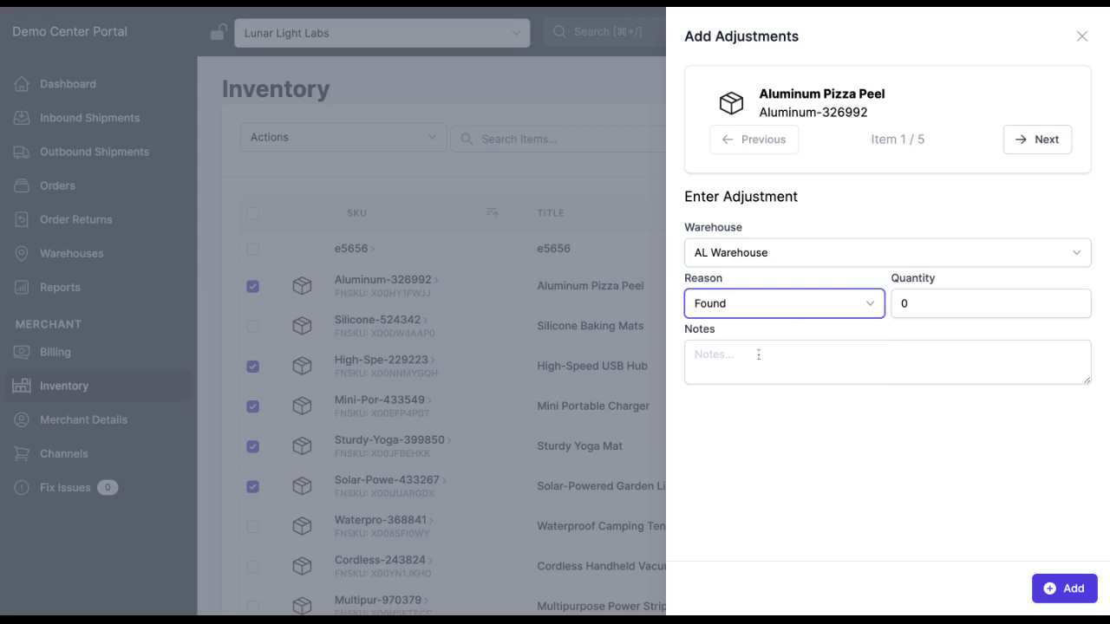
click(925, 298)
key(BackSpace)
text(50)
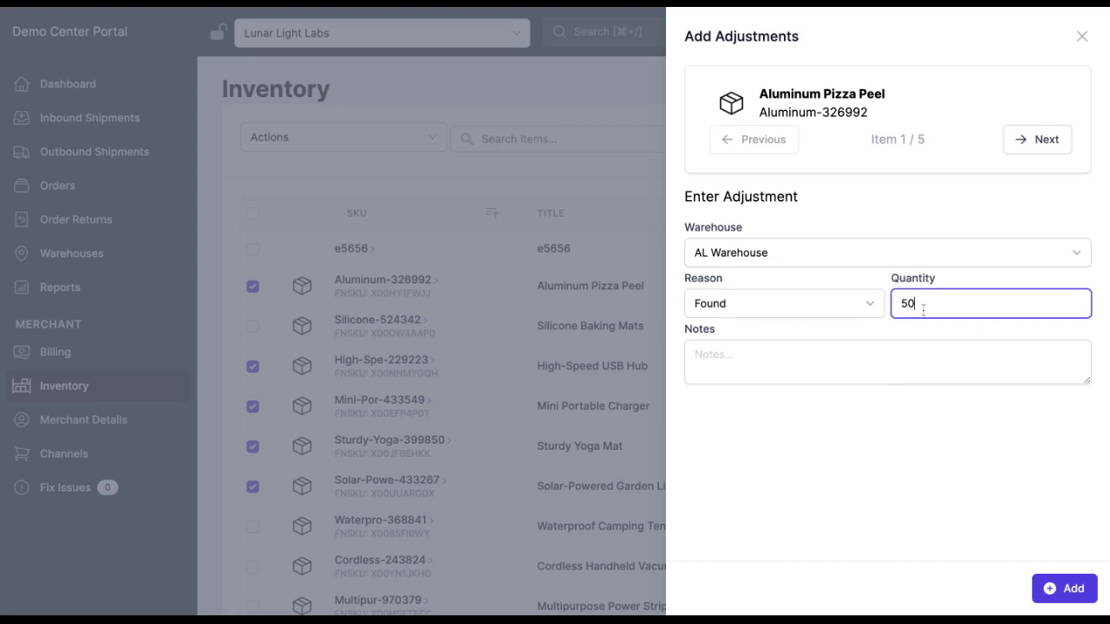
key(BackSpace)
key(BackSpace)
Set the Aluminum Pizza Peel's adjustment reason to Damaged and its quantity to -4.
click(865, 307)
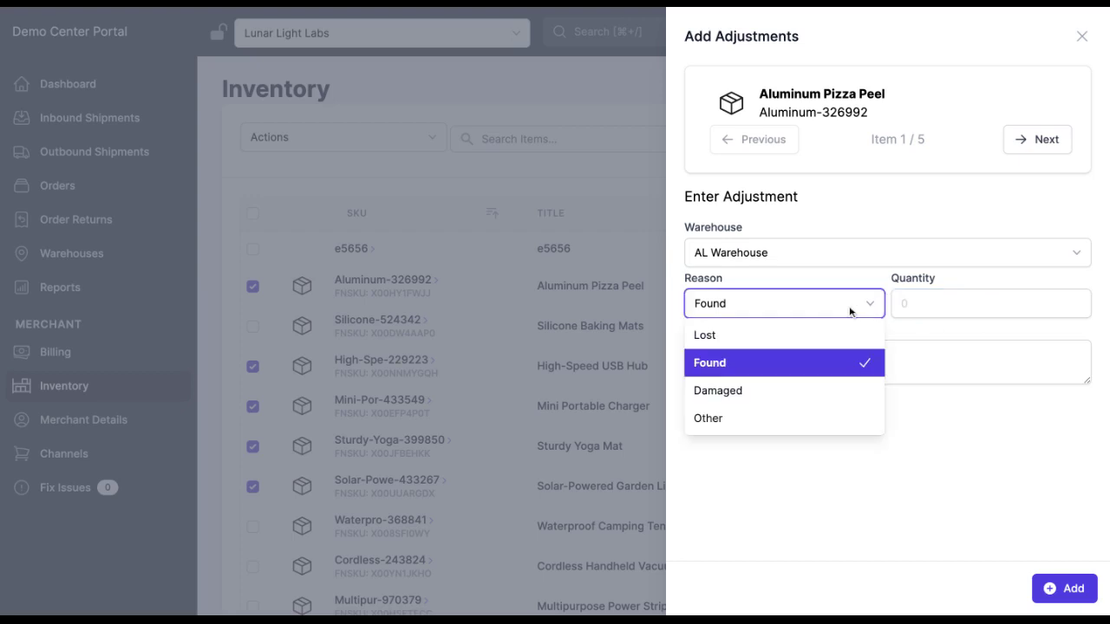
click(776, 388)
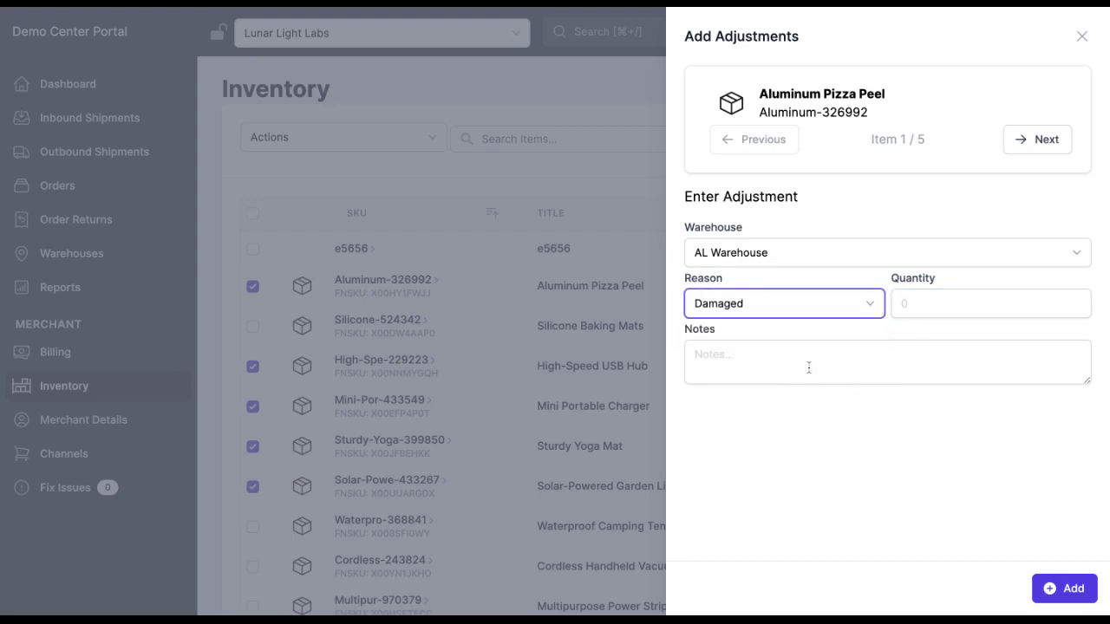
click(811, 366)
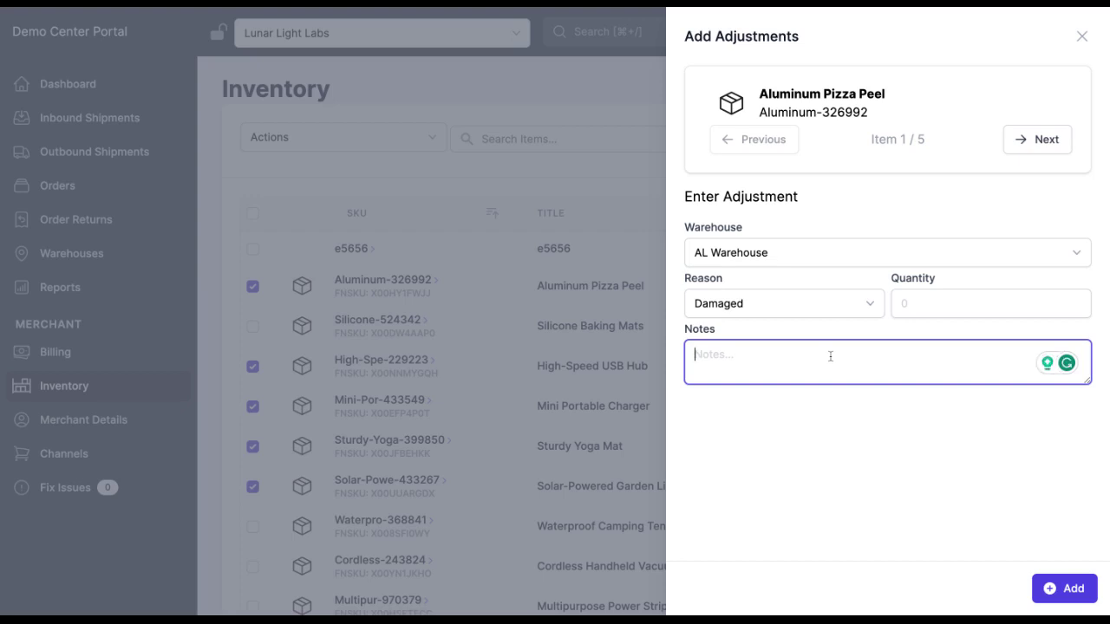
click(991, 292)
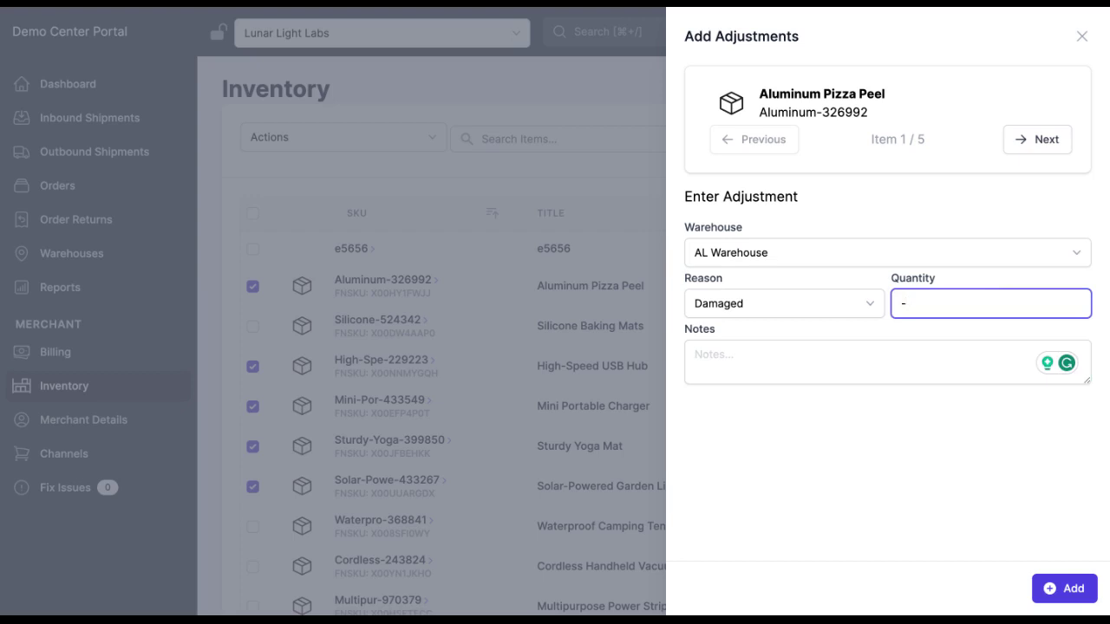
text(-4)
Enter the note "The item got damaged" and add the adjustment to the Aluminum Pizza Peel.
click(904, 359)
text(Thr it)
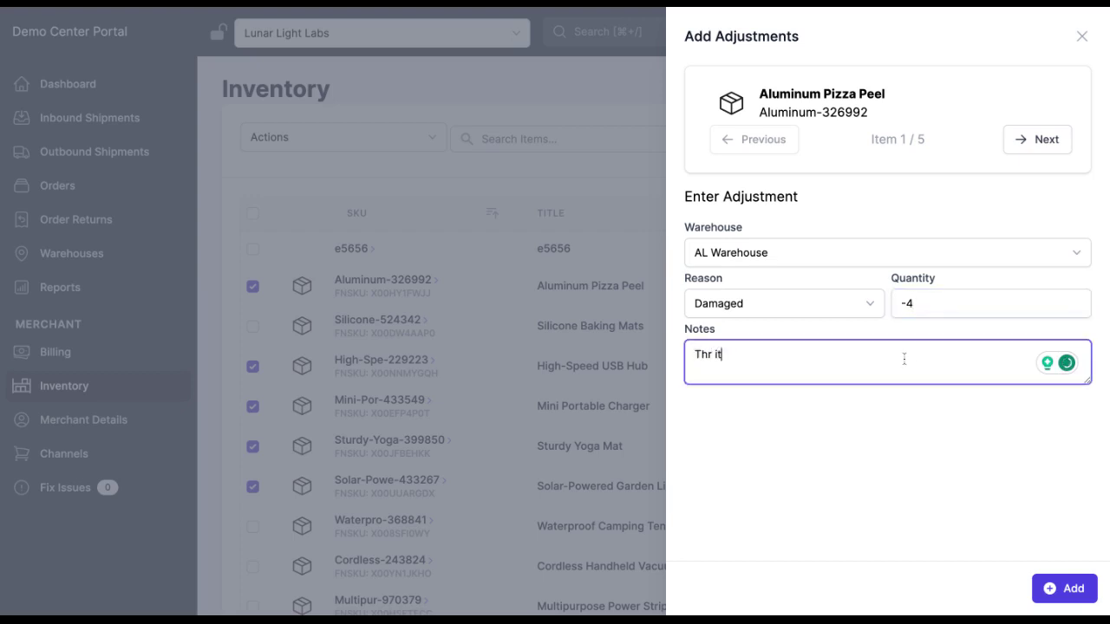
text(em got damnag)
key(BackSpace)
text(aged)
click(774, 389)
click(701, 354)
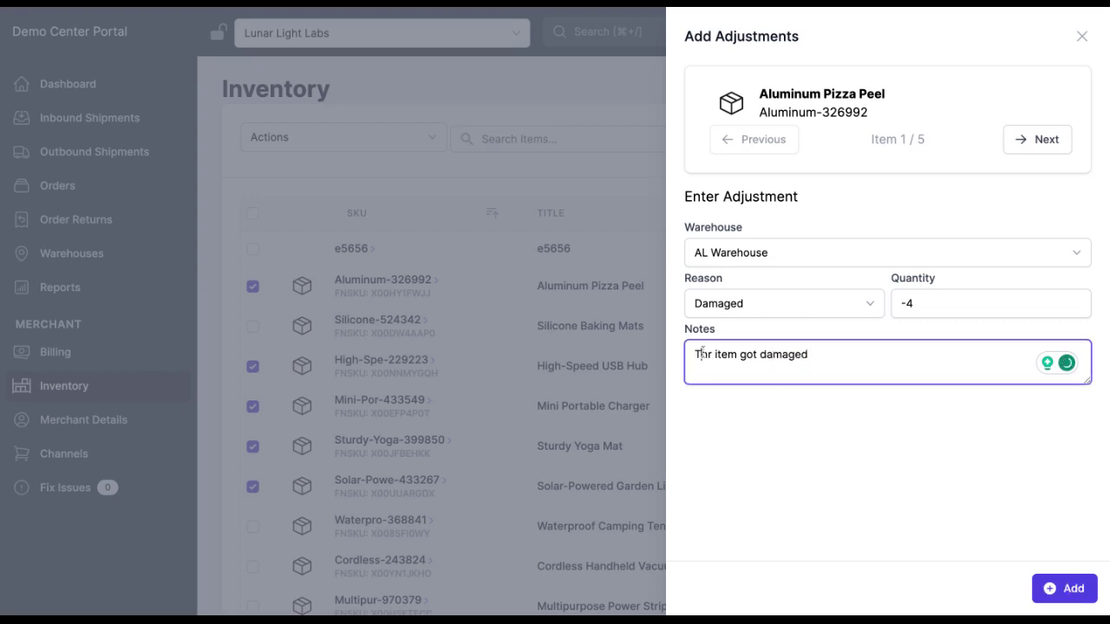
key(Right)
key(BackSpace)
text(e)
click(743, 434)
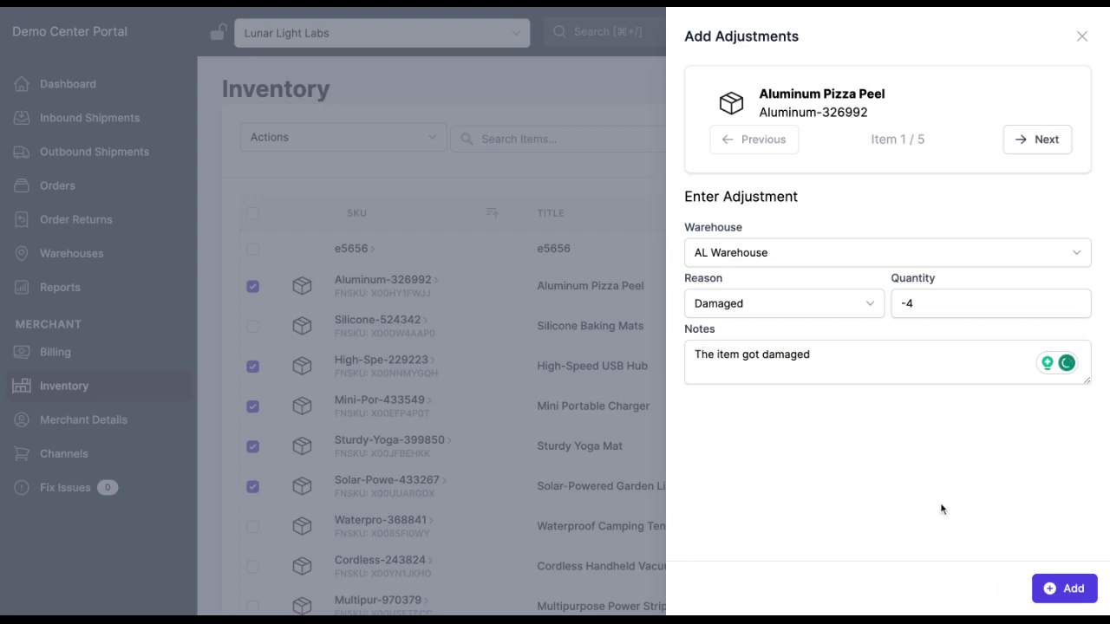
click(1074, 590)
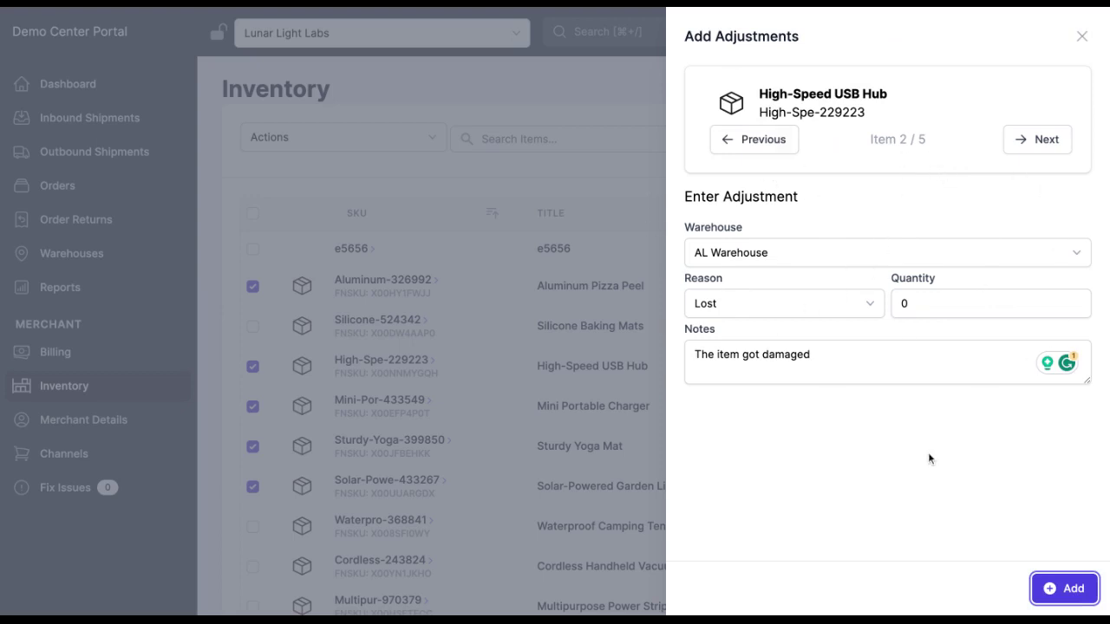
Copy the title of the Aluminum Pizza Peel from its adjustment form, close the form and search the inventory for that title.
click(745, 145)
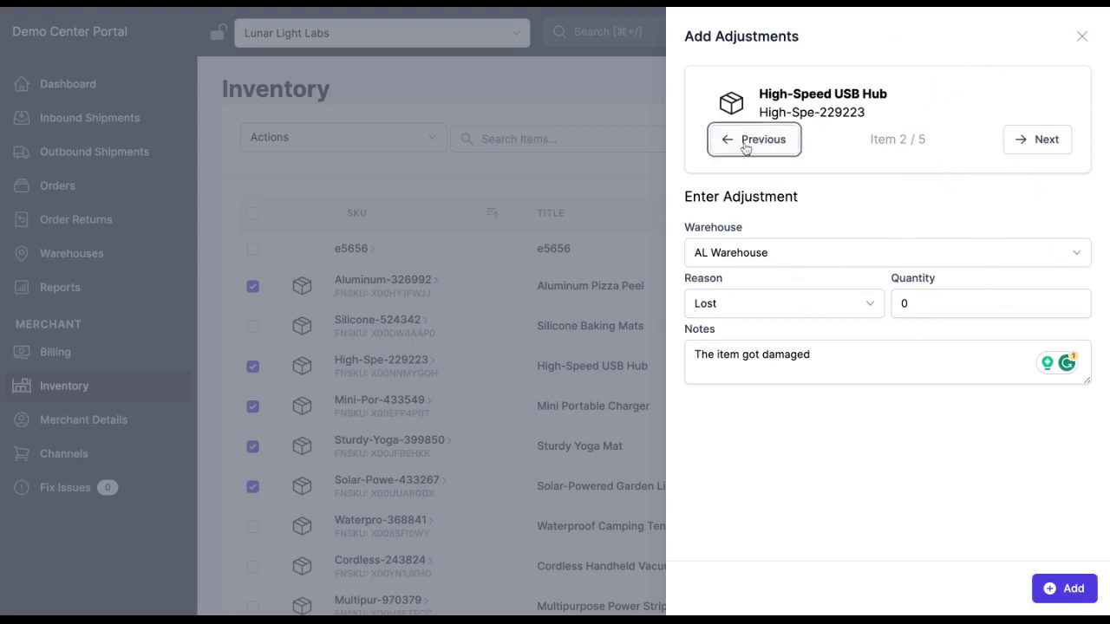
triple_click(777, 95)
key(ctrl+c)
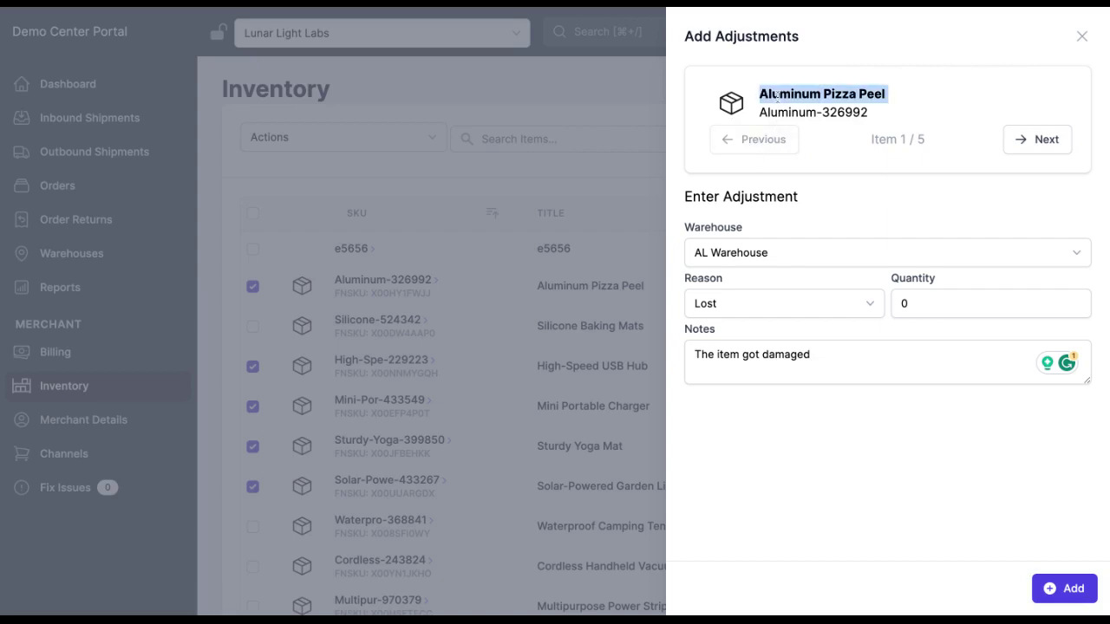
click(1081, 36)
click(548, 138)
key(ctrl+v)
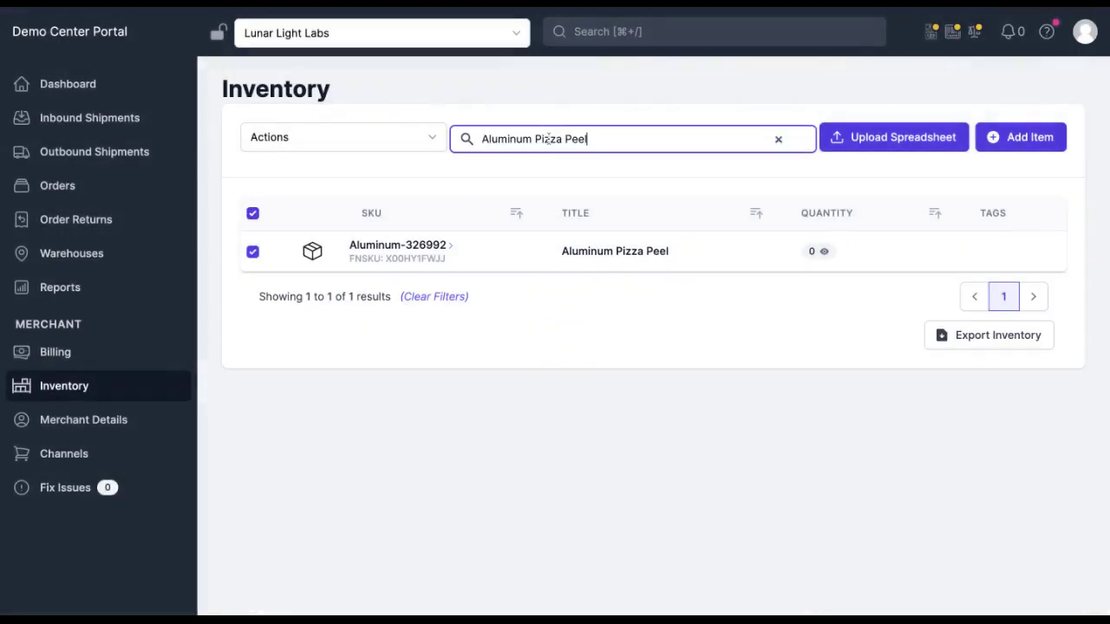
click(658, 296)
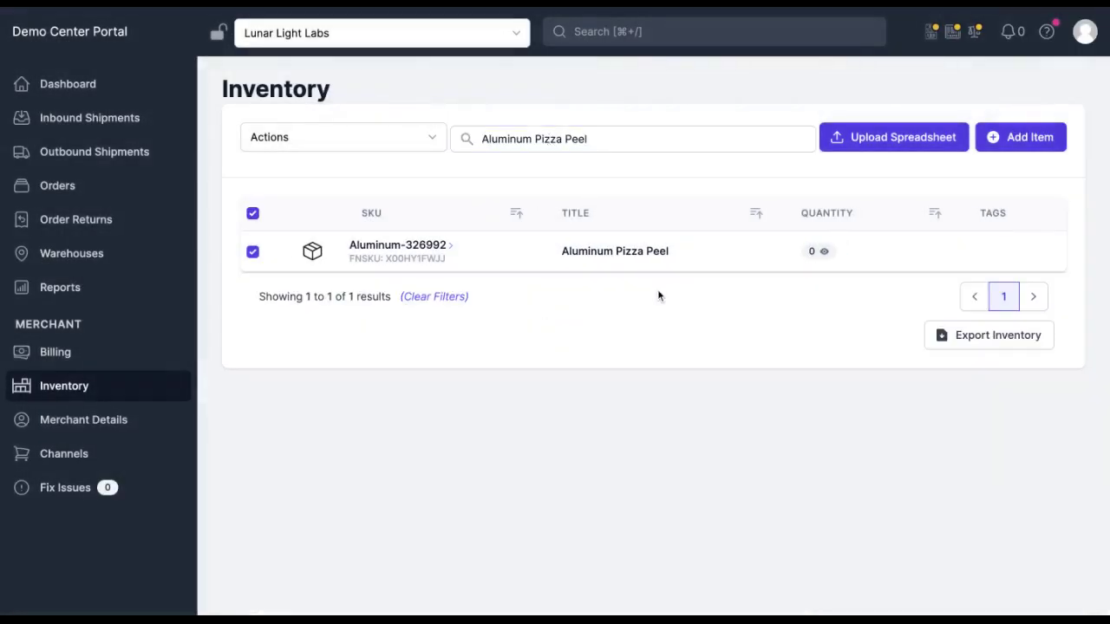
View the Aluminum Pizza Peel's stock levels and history, and read the reason and notes of its August 11, 2023 adjustment.
click(825, 252)
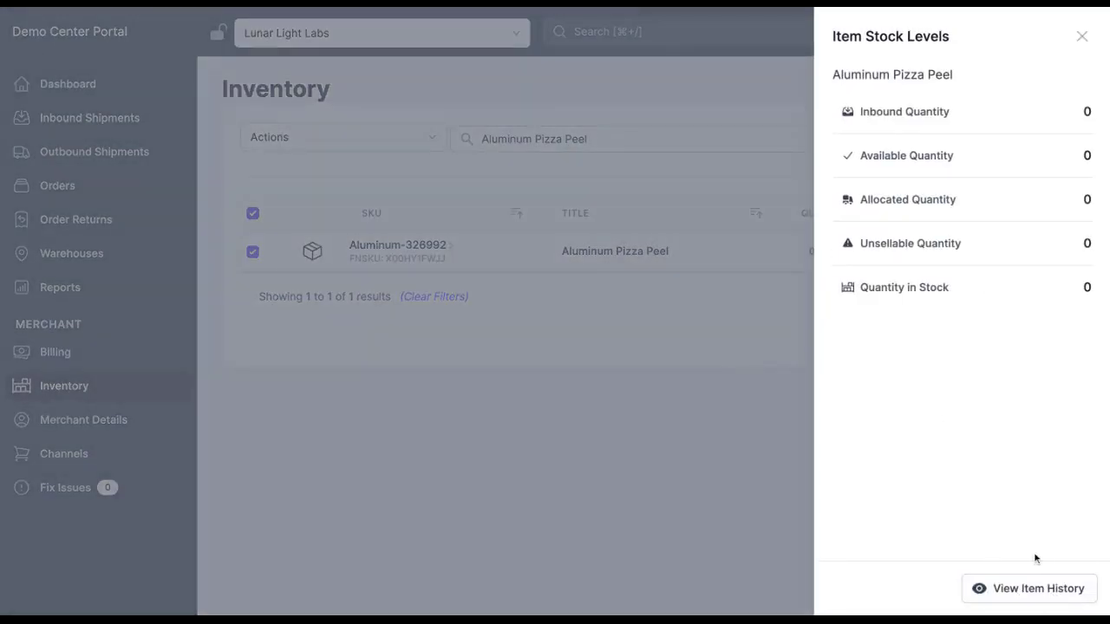
click(1050, 593)
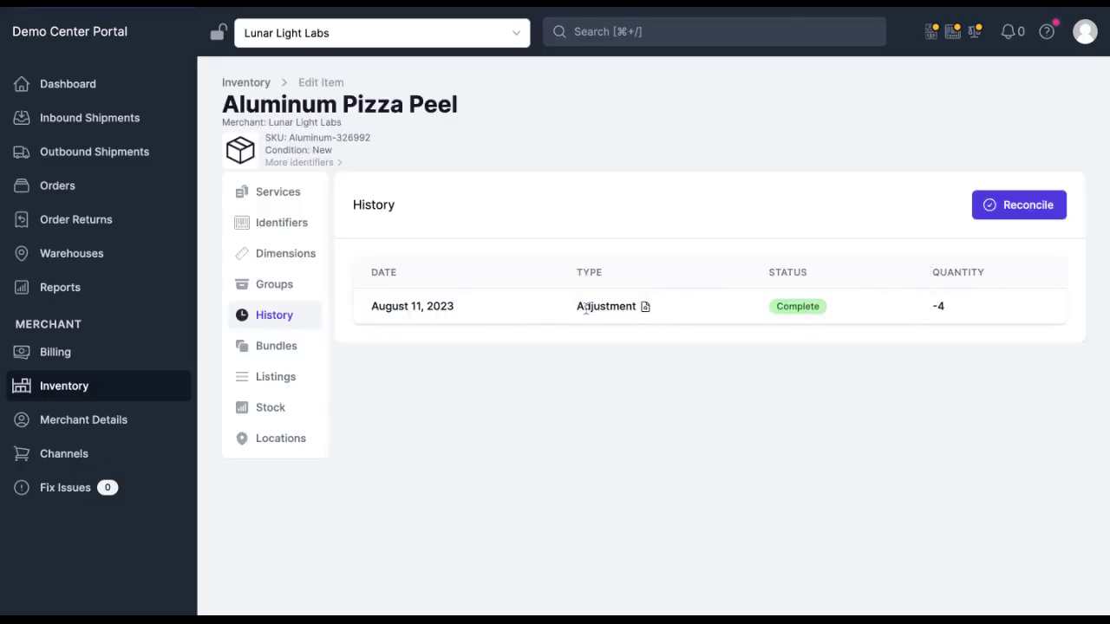
click(645, 307)
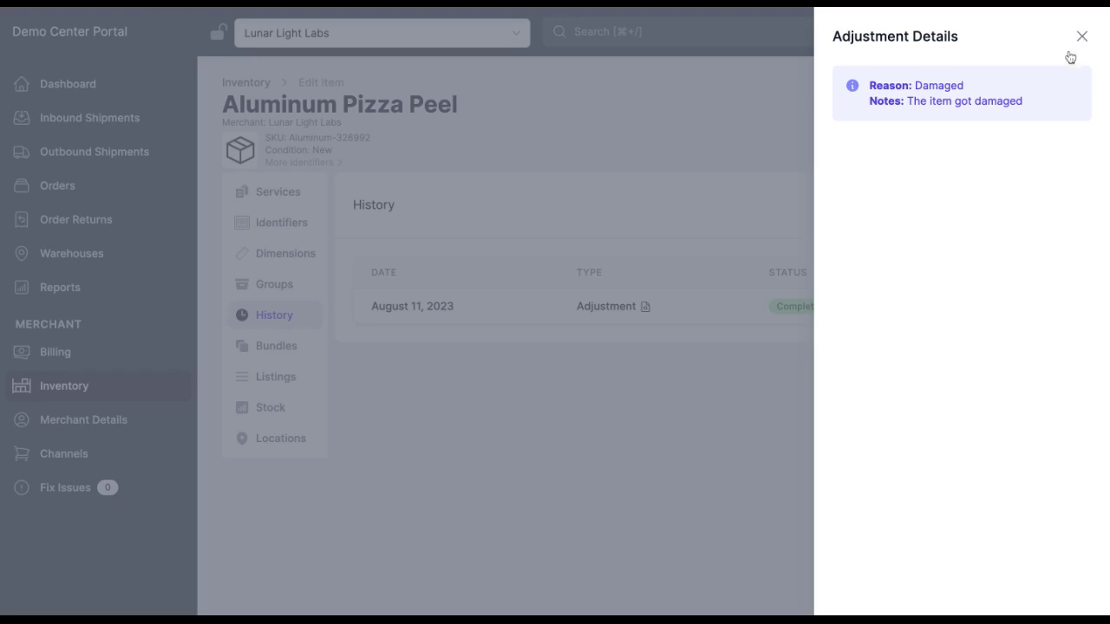
drag(974, 108, 1023, 103)
click(1081, 36)
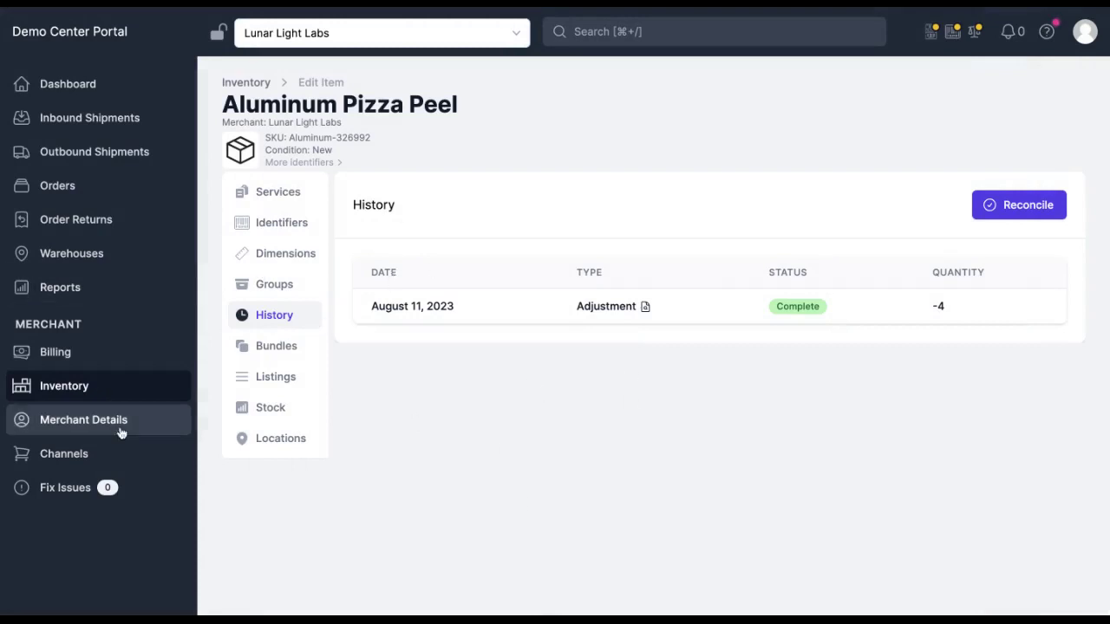
Return to the inventory and look through the items and their quantities.
click(85, 394)
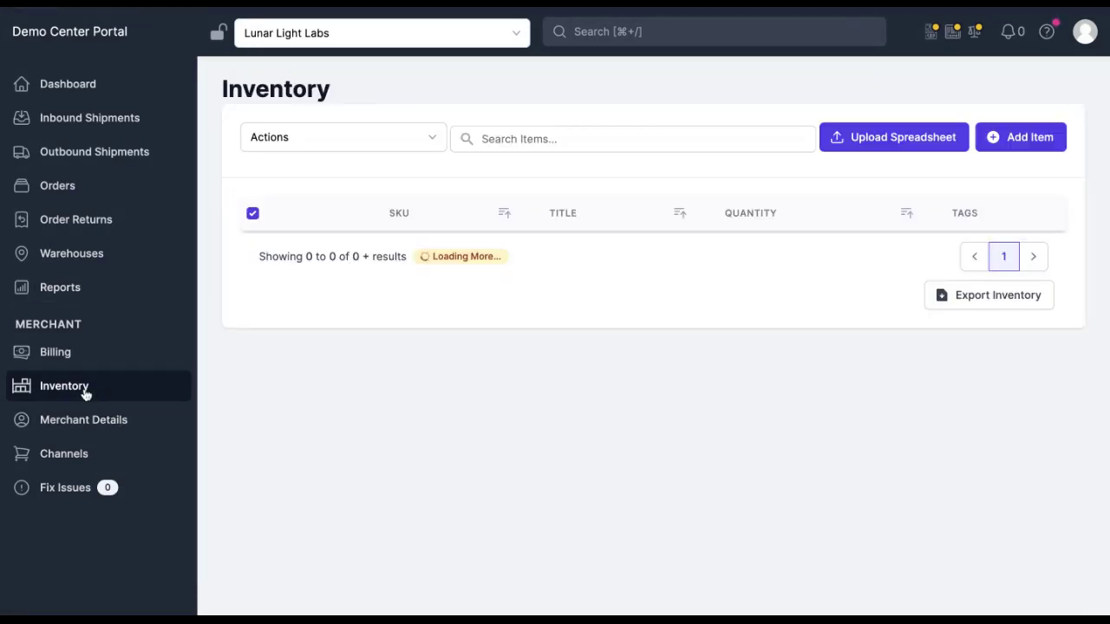
scroll(260, 366, down, 2)
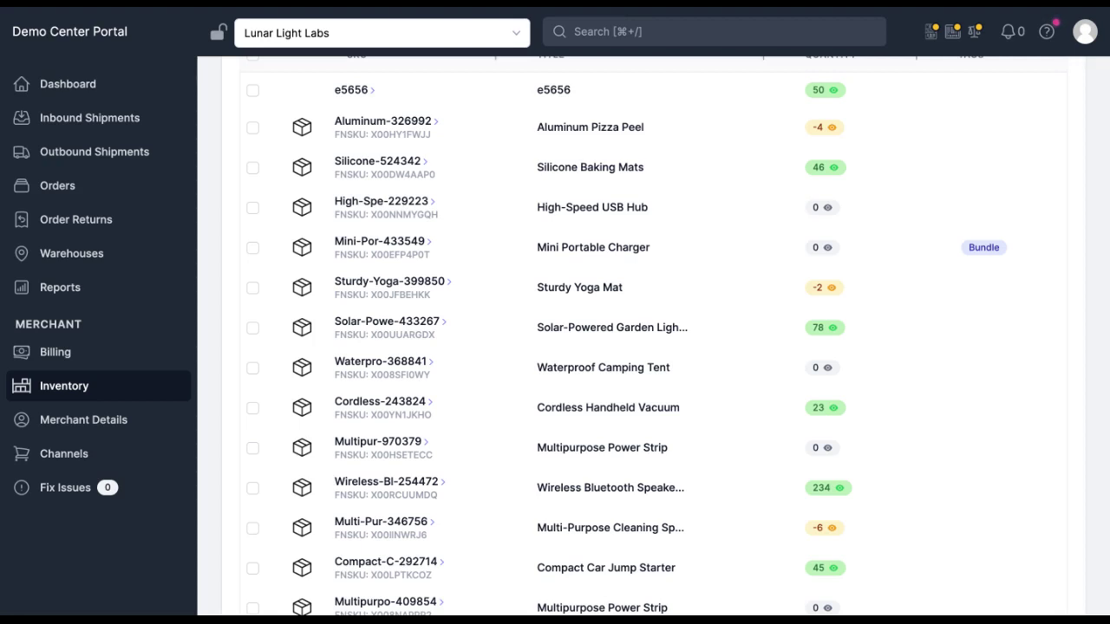
scroll(268, 307, down, 1)
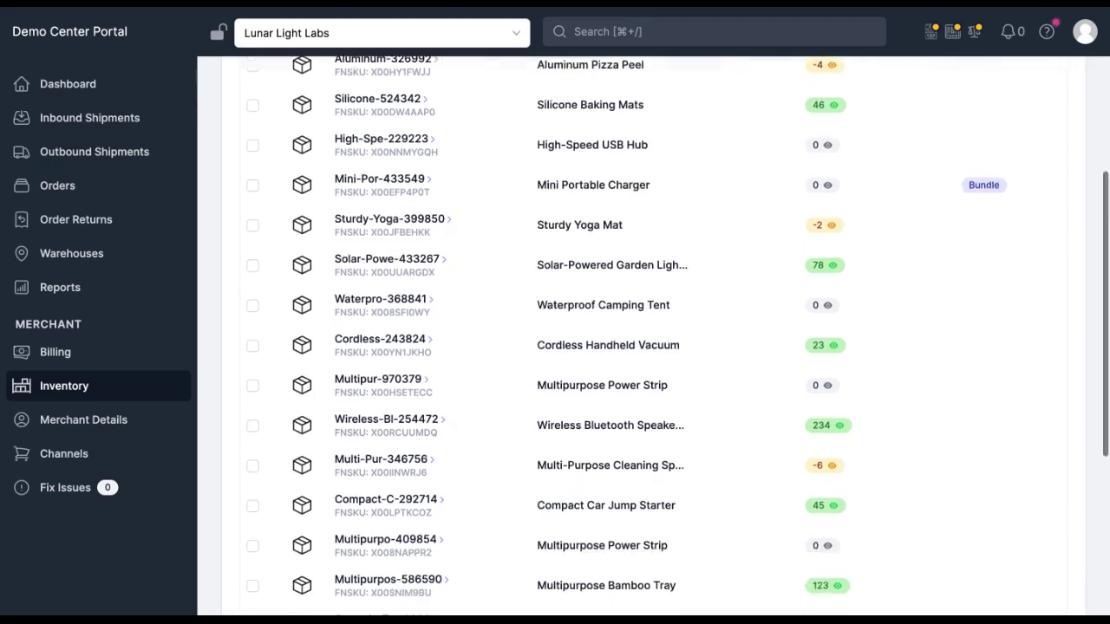
scroll(268, 307, up, 3)
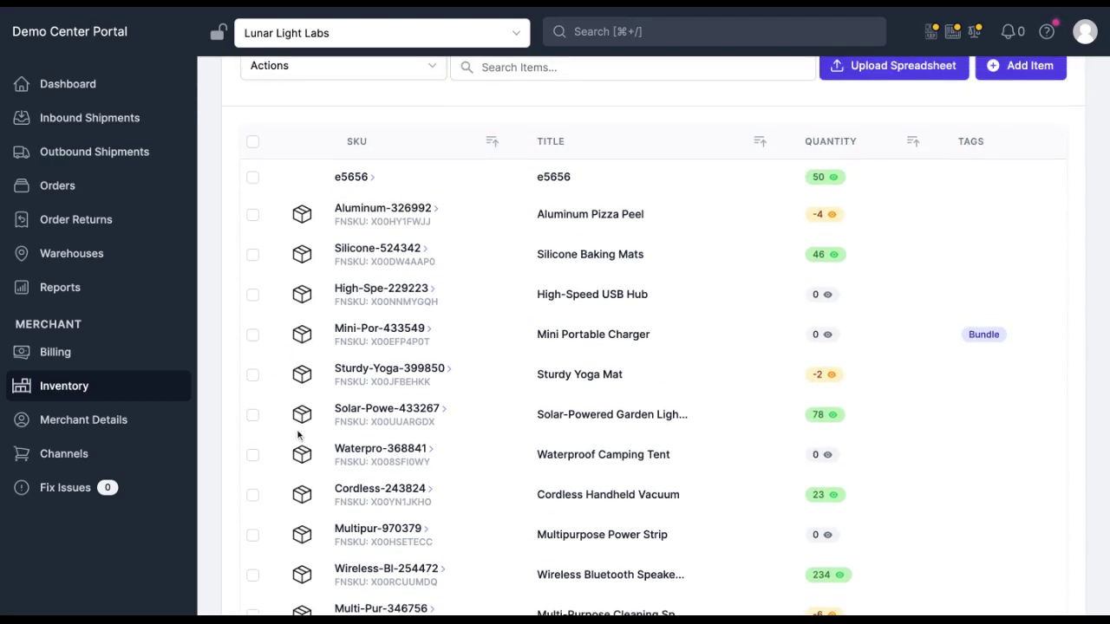
scroll(268, 307, down, 4)
scroll(277, 364, up, 3)
Select the High-Speed USB Hub, Mini Portable Charger, Sturdy Yoga Mat, Solar-Powe-433267, Cordless Handheld Vacuum and the Multipurpose Power Strip with SKU Multipur-970379.
click(252, 251)
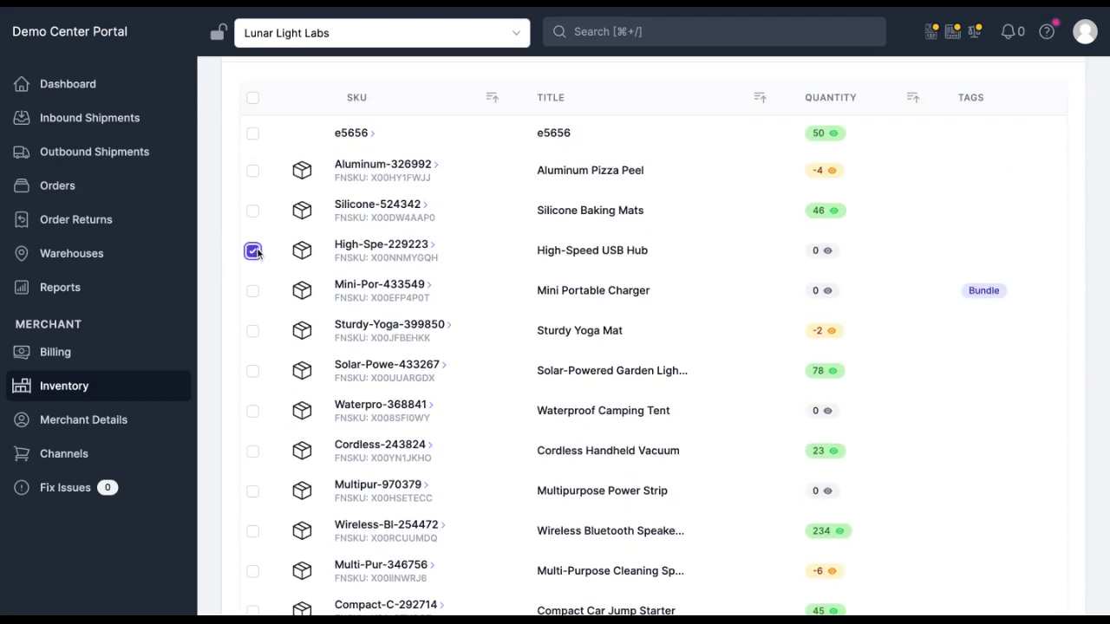
click(252, 290)
click(254, 331)
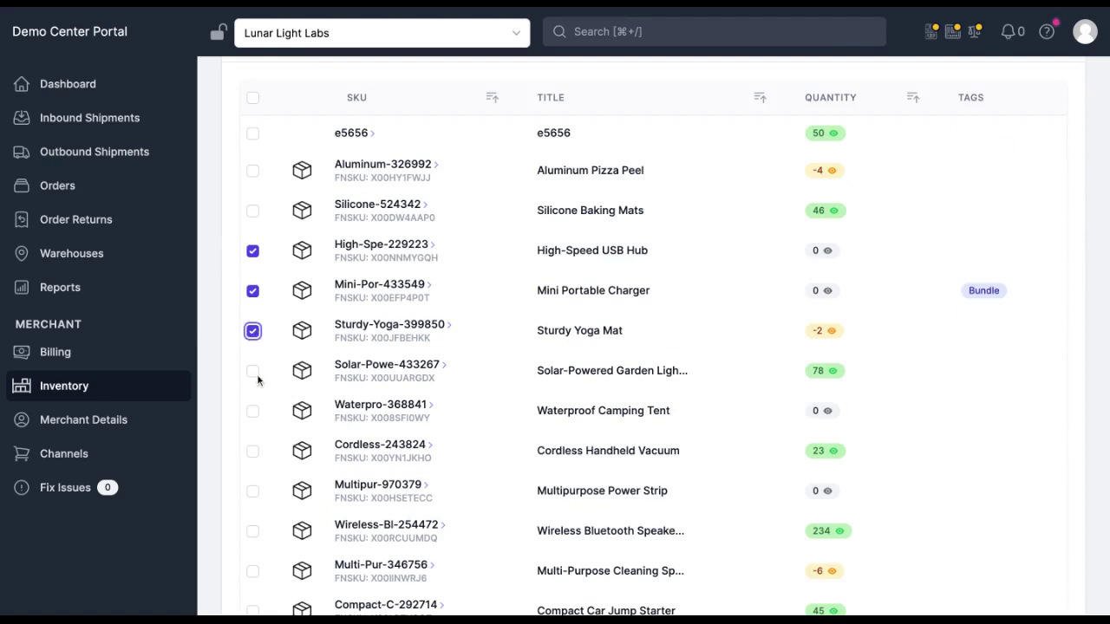
click(253, 371)
click(252, 451)
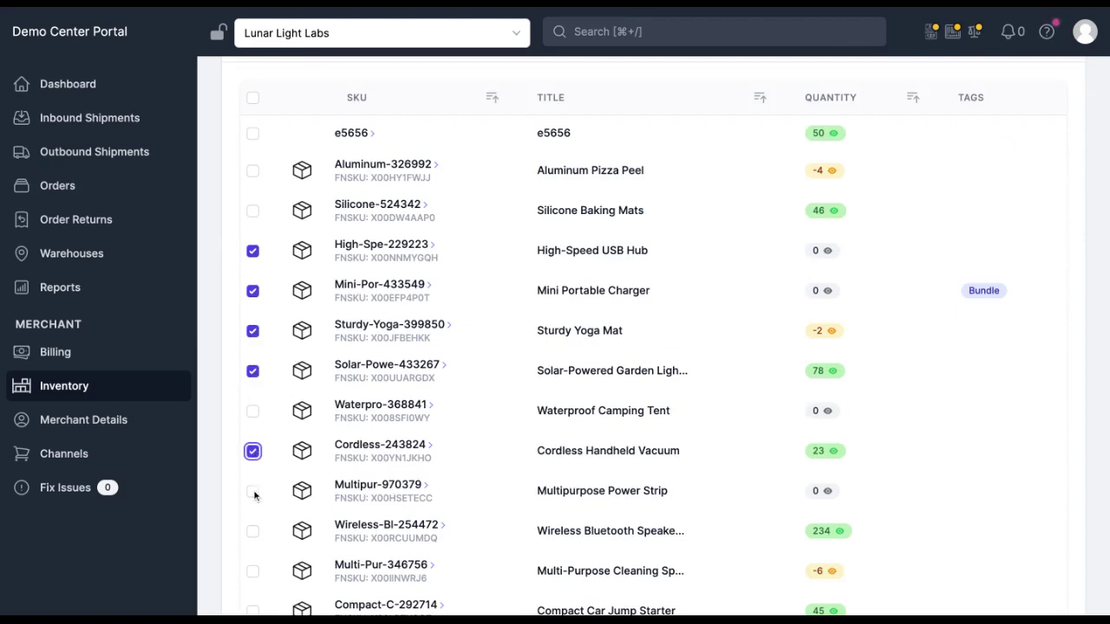
click(253, 490)
scroll(362, 457, down, 3)
scroll(363, 457, up, 5)
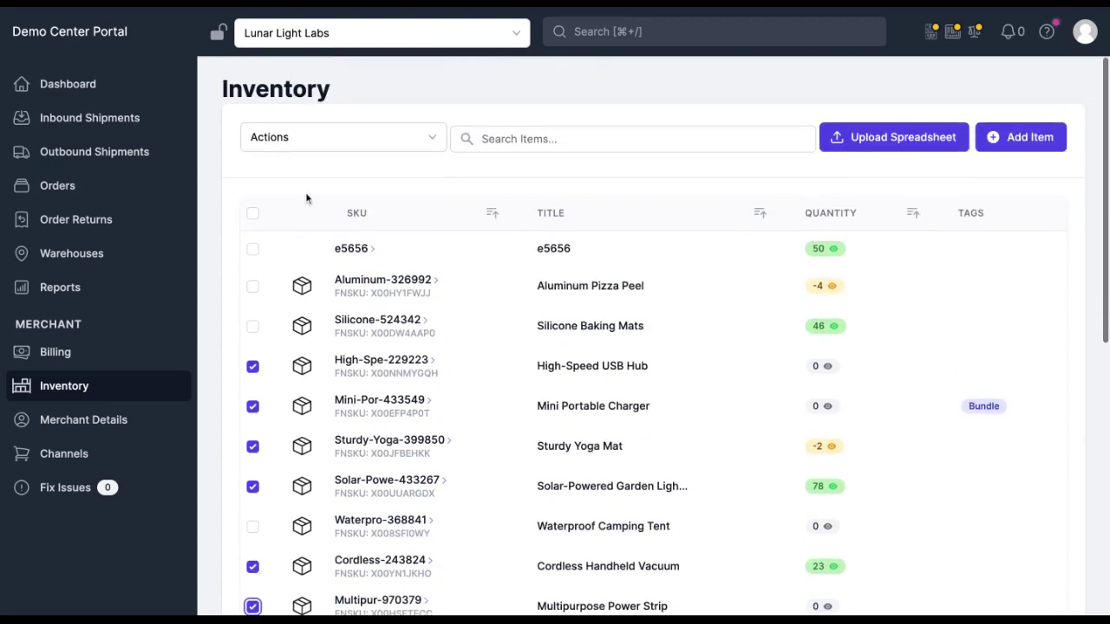
Look through the bulk actions available for the selected items and start reconciling the six items.
scroll(284, 426, down, 1)
scroll(285, 426, up, 1)
click(433, 143)
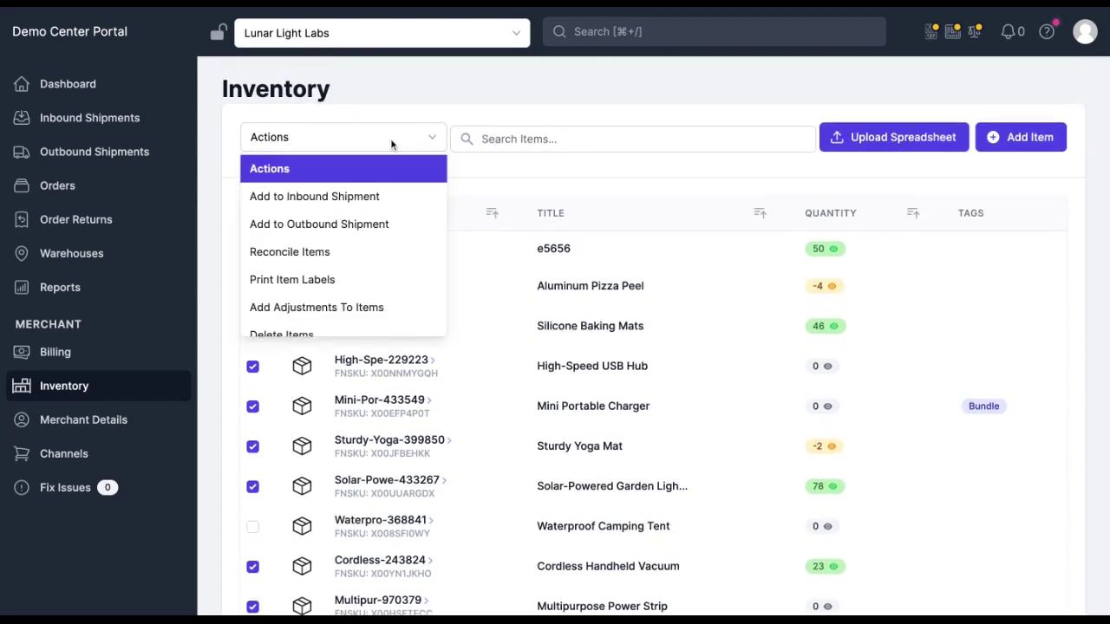
scroll(379, 236, down, 1)
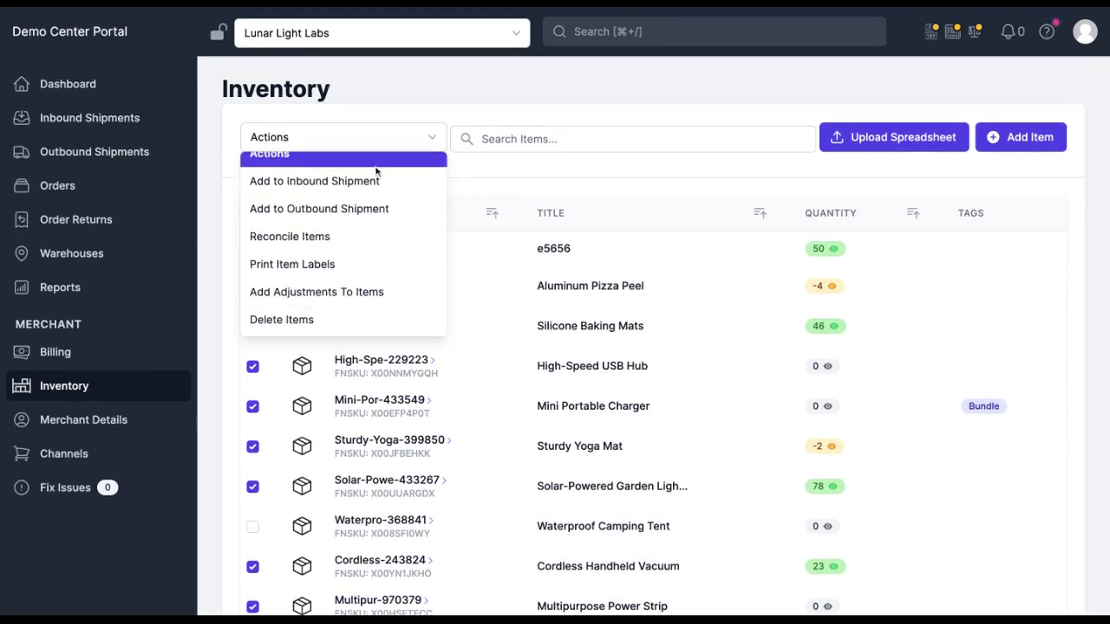
scroll(376, 170, up, 1)
click(338, 250)
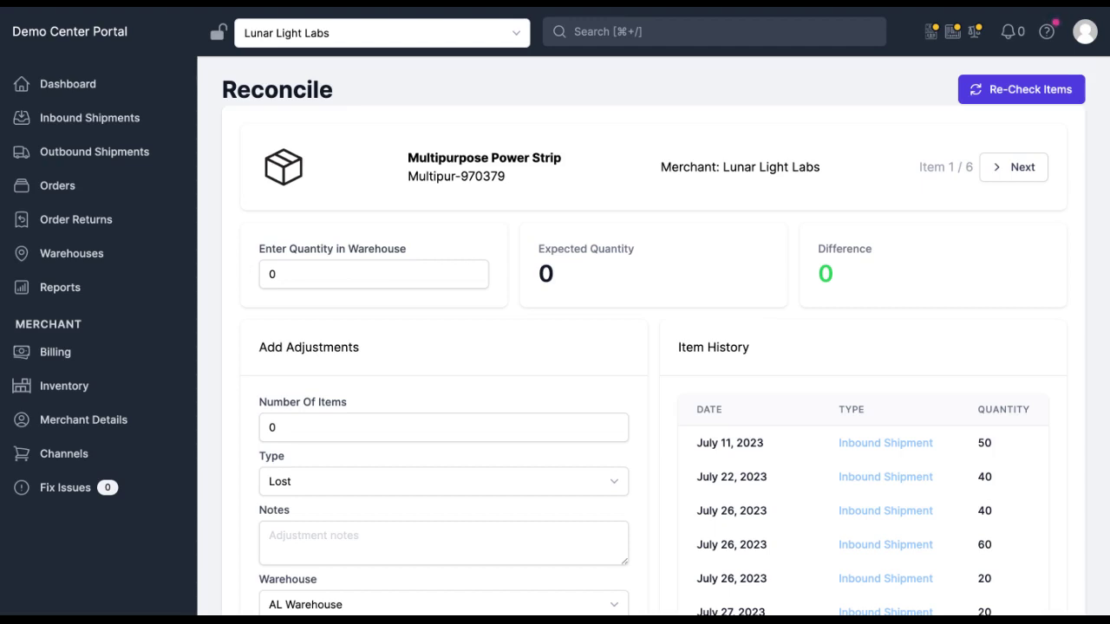
Check the Multipurpose Power Strip's expected quantity and difference, and re-check the items for reconciliation.
drag(537, 248, 624, 248)
click(659, 248)
double_click(822, 248)
click(822, 248)
click(1024, 95)
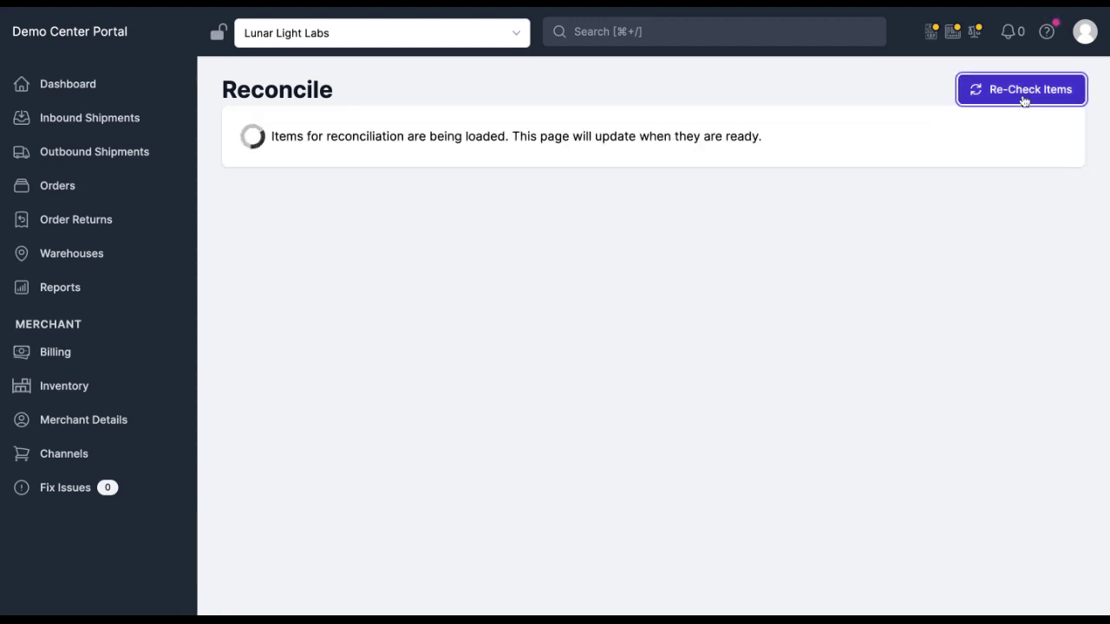
Read through the Multipurpose Power Strip's full item history on the reconciliation page.
scroll(749, 299, down, 3)
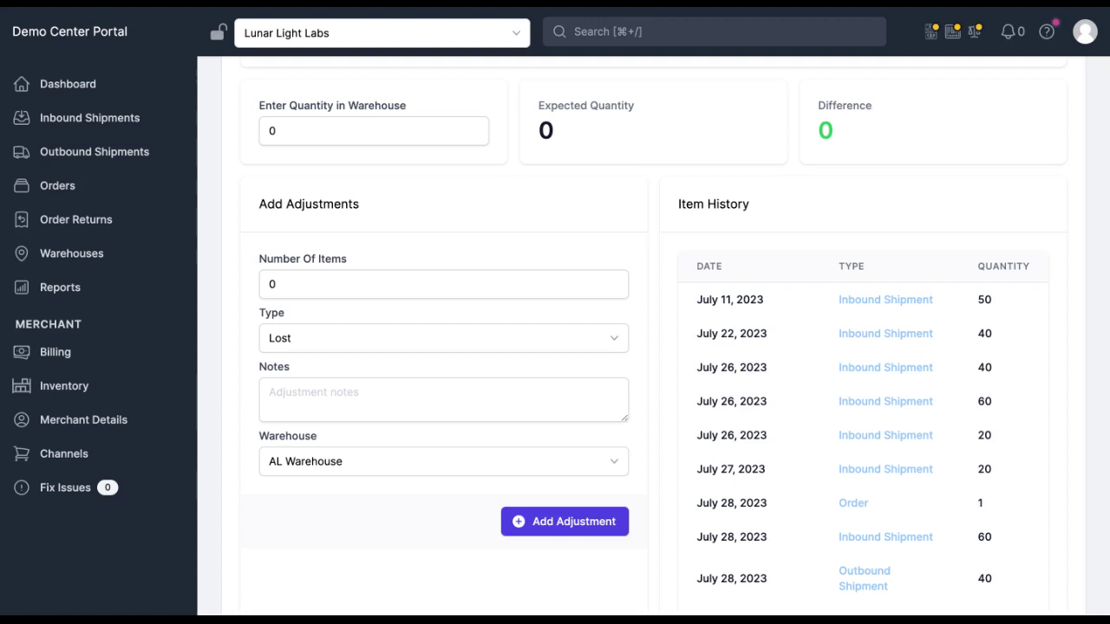
scroll(919, 330, down, 2)
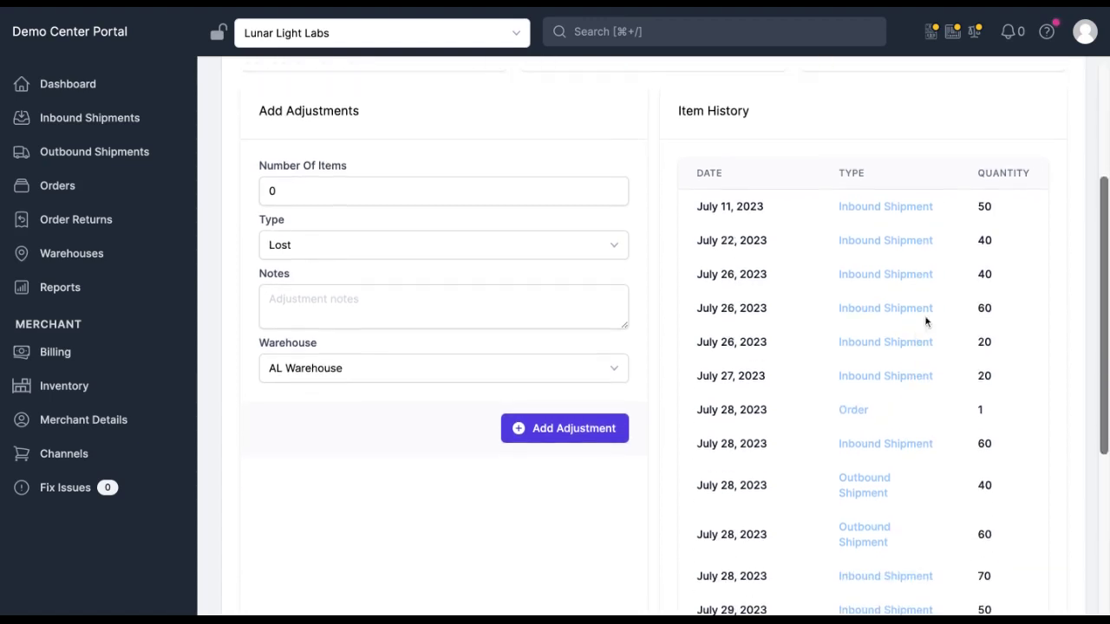
scroll(894, 386, down, 2)
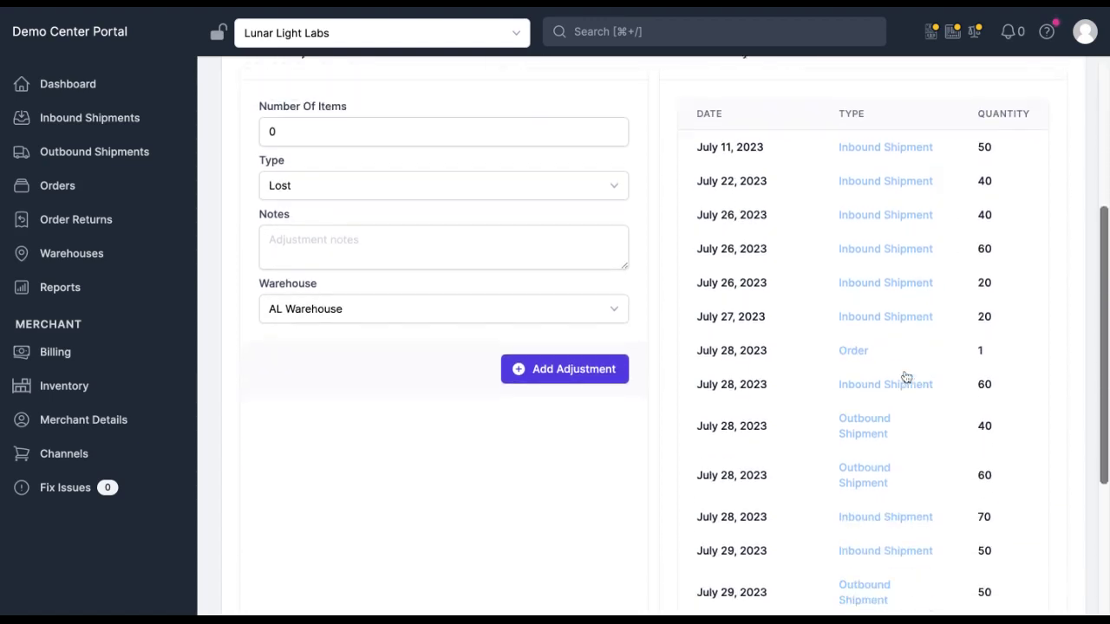
scroll(902, 369, down, 5)
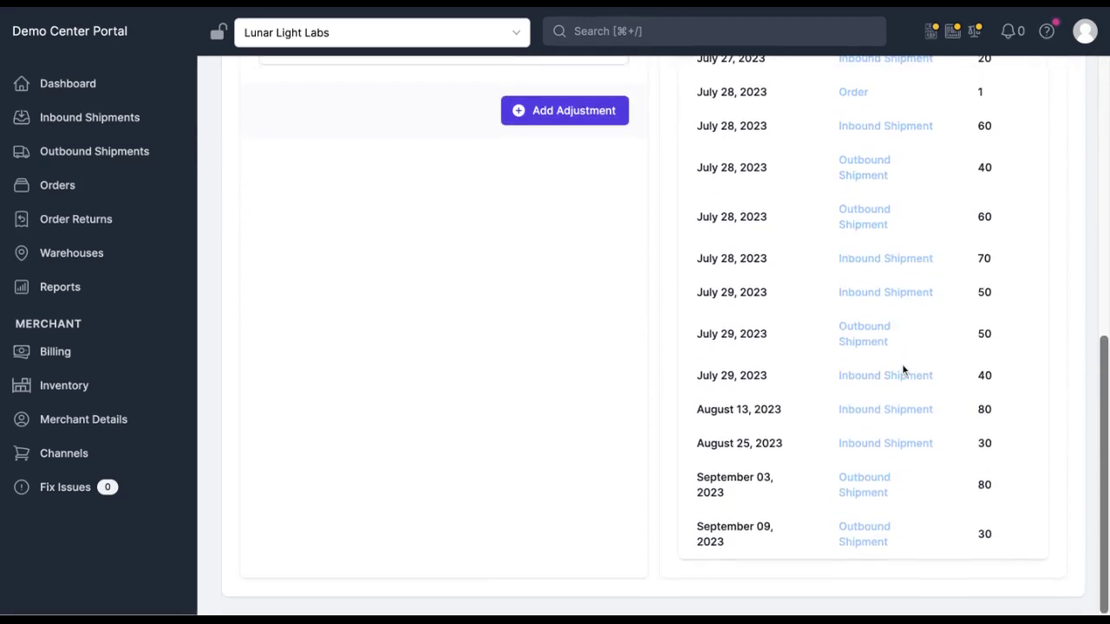
scroll(902, 369, up, 4)
scroll(889, 246, up, 8)
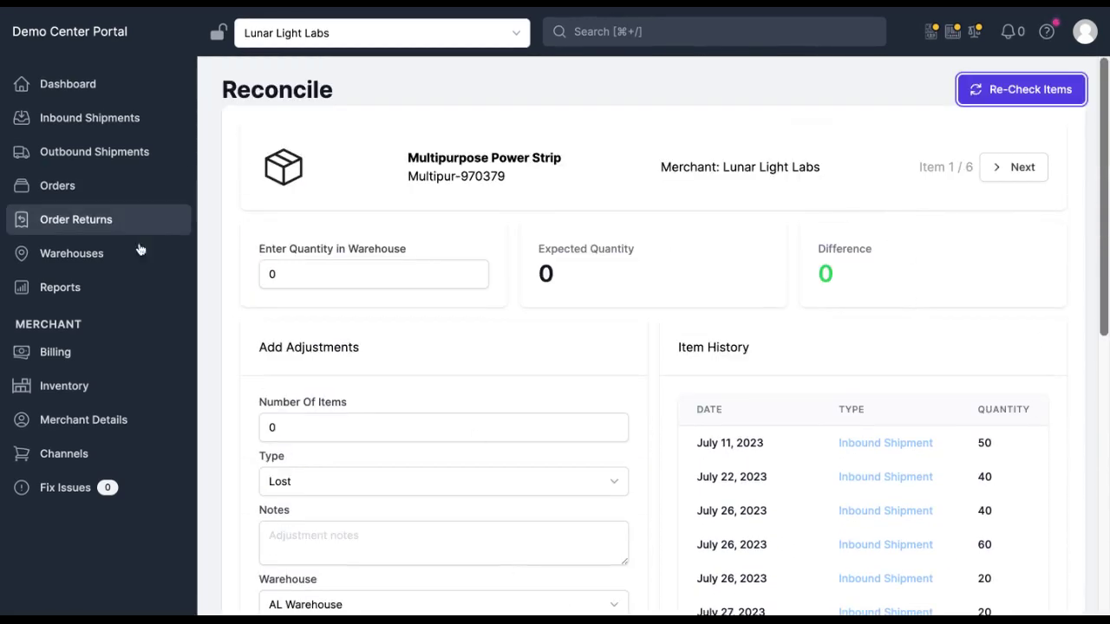
Examine the Multipurpose Power Strip's warehouse quantity, expected quantity and difference together with the fields for adding an adjustment.
scroll(609, 367, down, 2)
scroll(609, 366, up, 1)
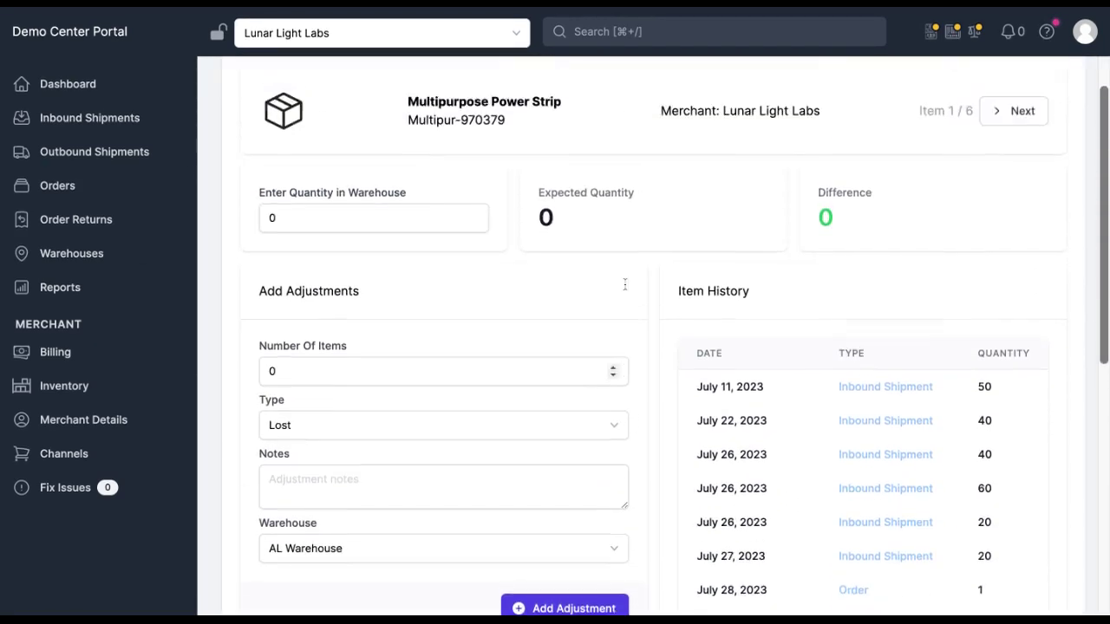
drag(621, 211, 538, 213)
click(675, 217)
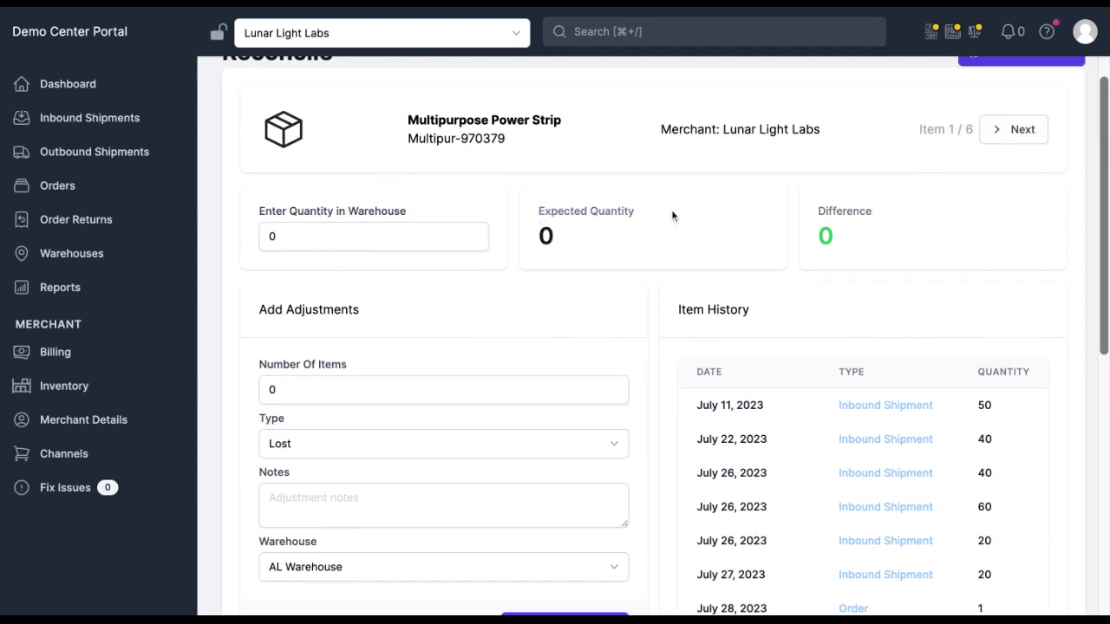
double_click(832, 211)
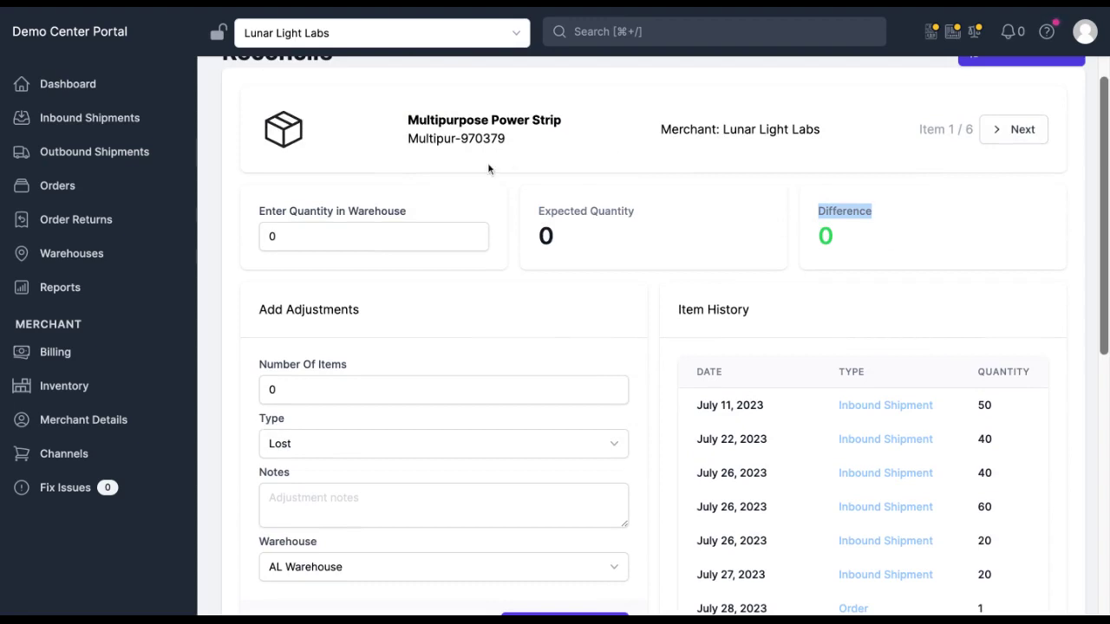
scroll(807, 329, down, 3)
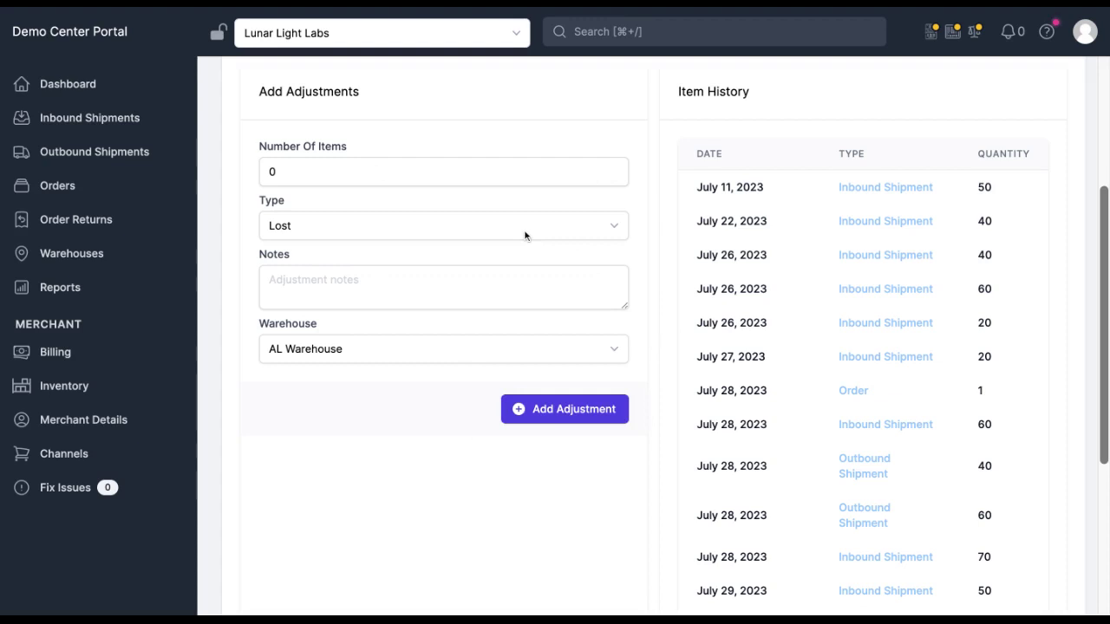
scroll(432, 148, up, 3)
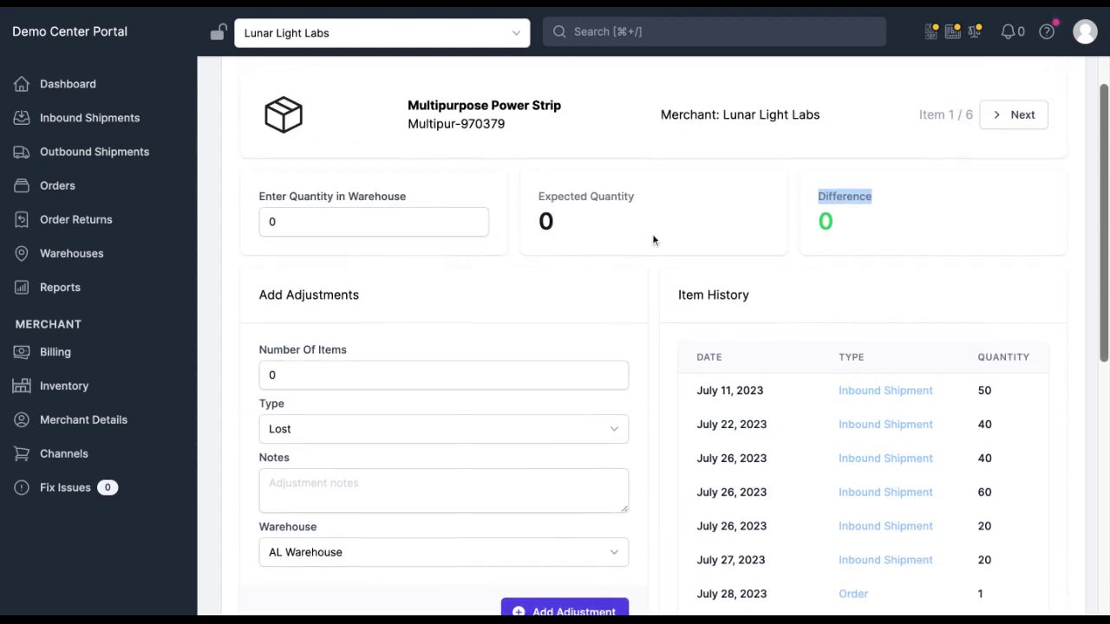
click(661, 261)
scroll(532, 291, down, 3)
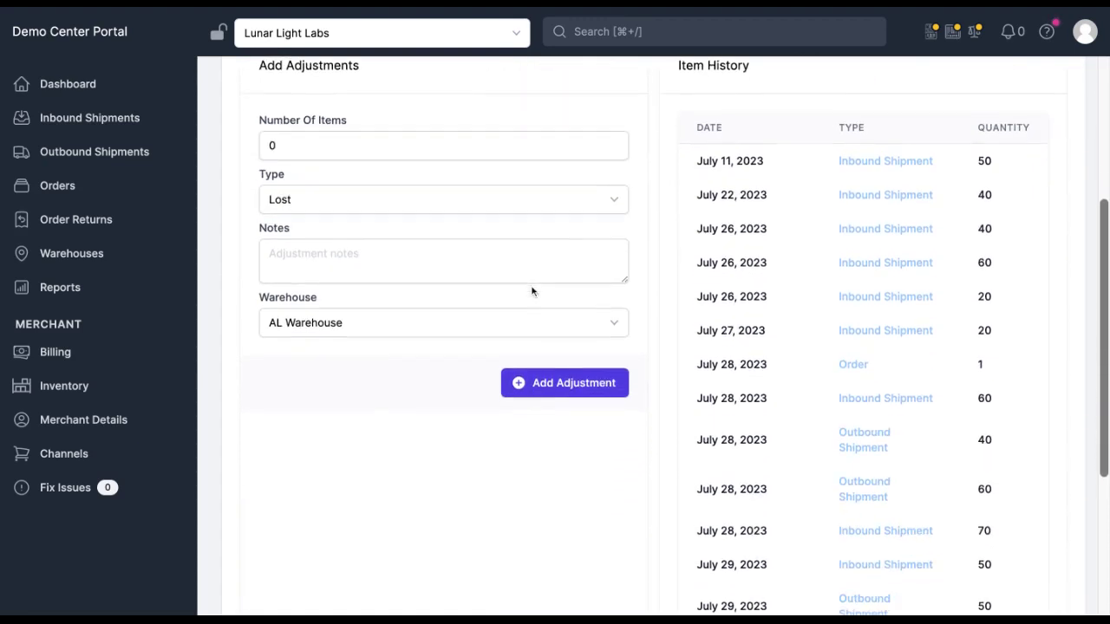
scroll(643, 261, up, 2)
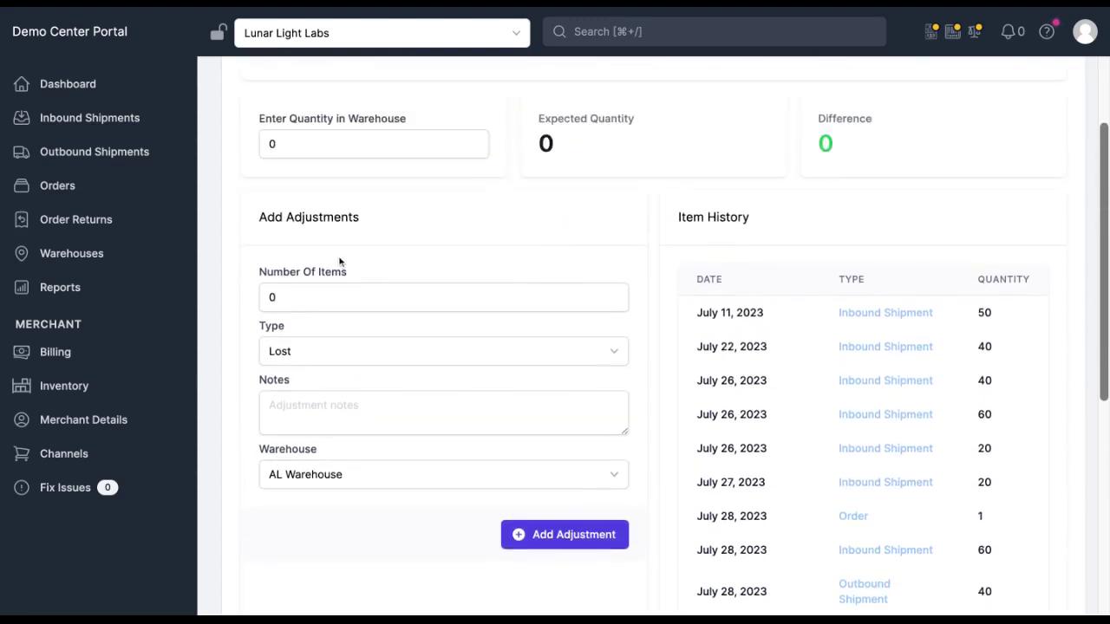
scroll(733, 217, up, 1)
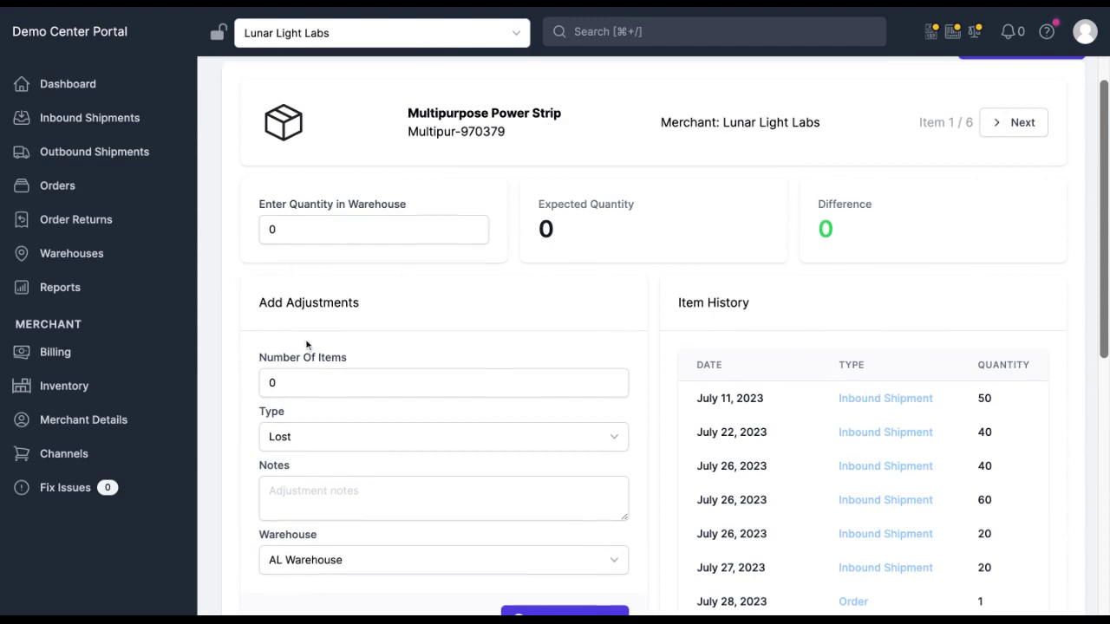
scroll(555, 252, down, 1)
scroll(516, 311, down, 1)
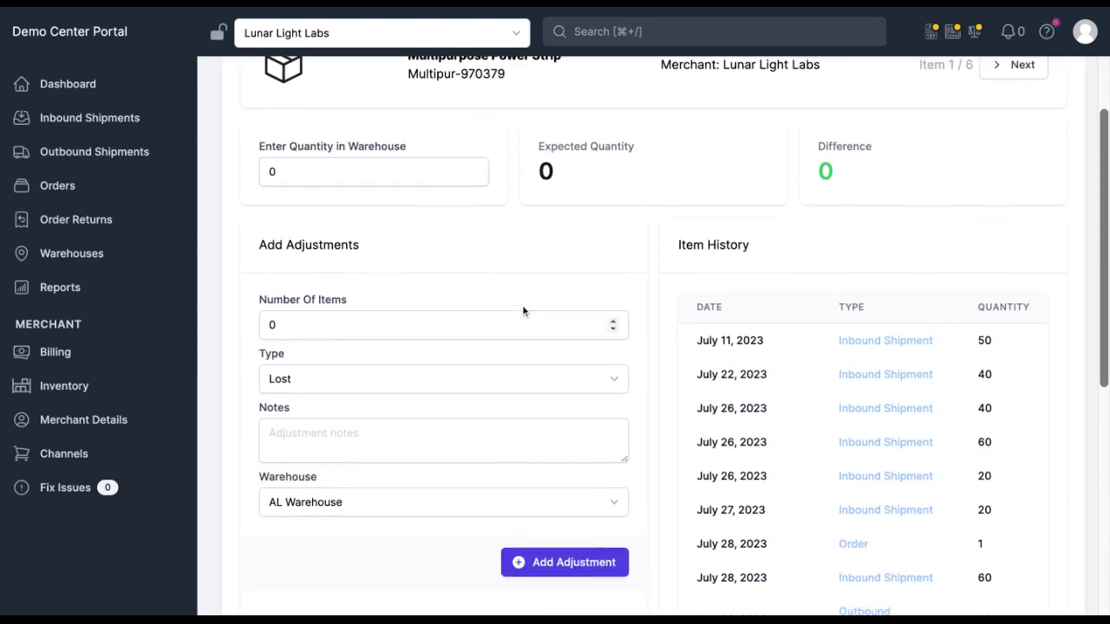
scroll(441, 269, up, 3)
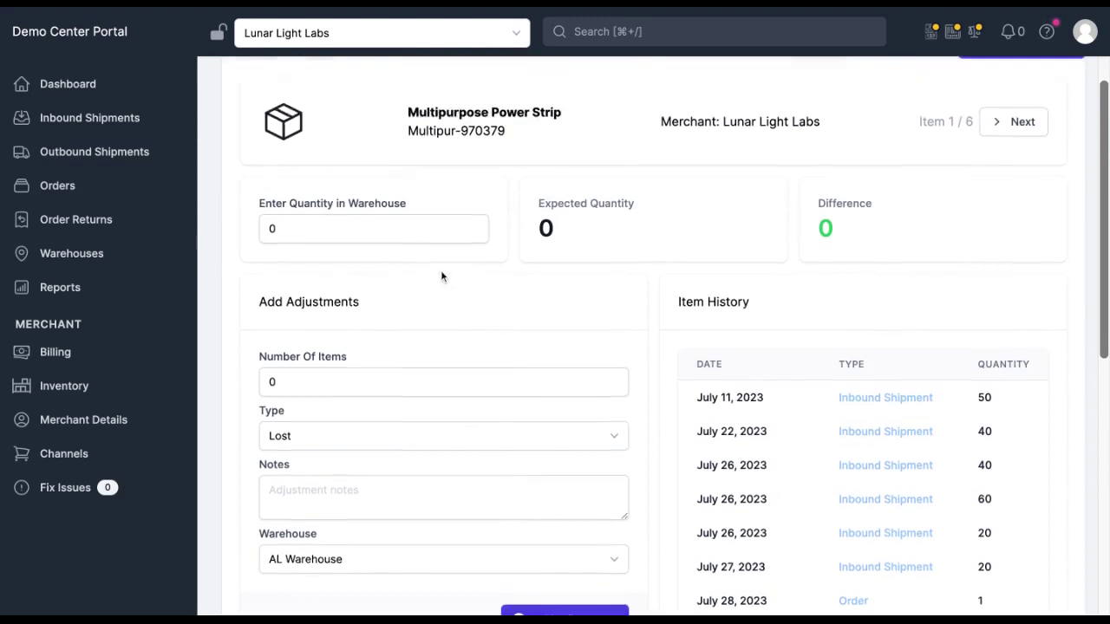
Return to the inventory, select the Silicone Baking Mats and the High-Speed USB Hub, and start reconciling them.
click(71, 392)
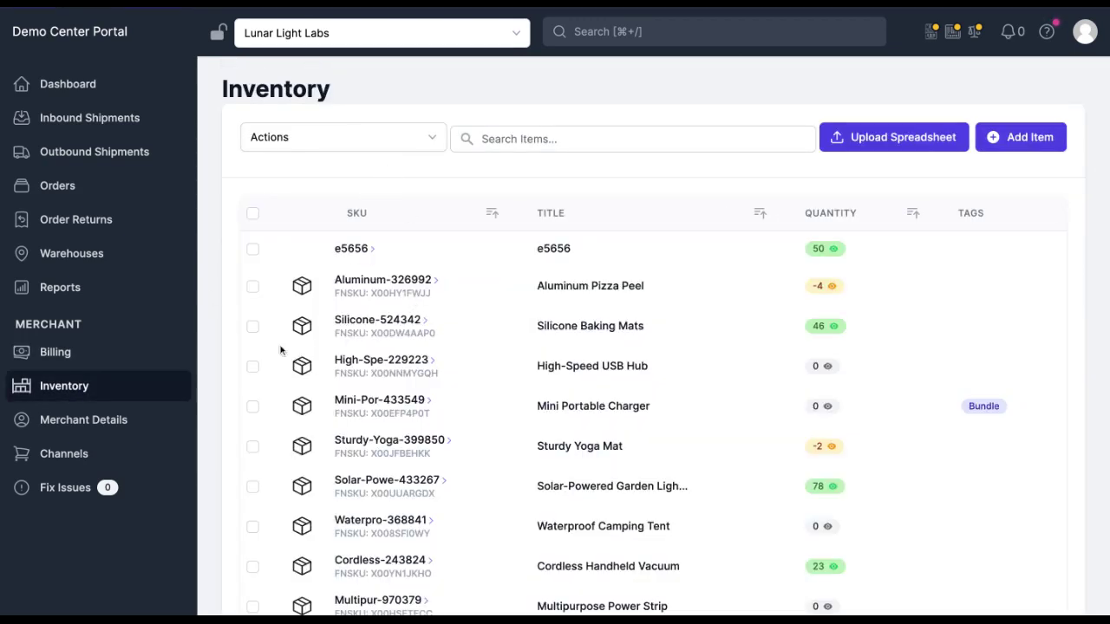
click(252, 326)
click(252, 366)
click(356, 143)
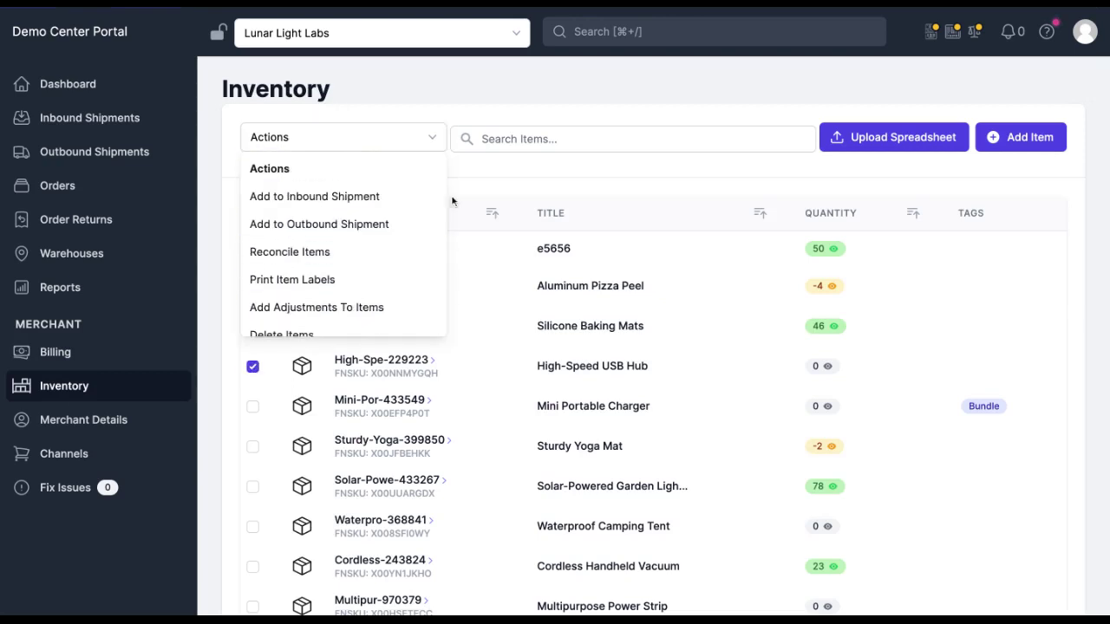
click(497, 179)
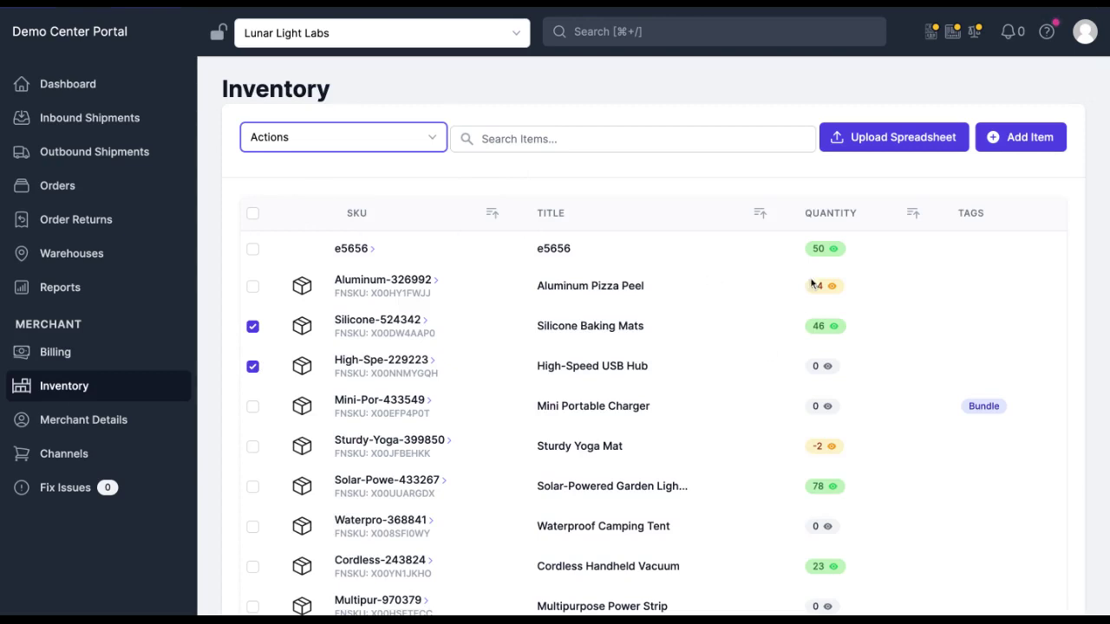
click(424, 130)
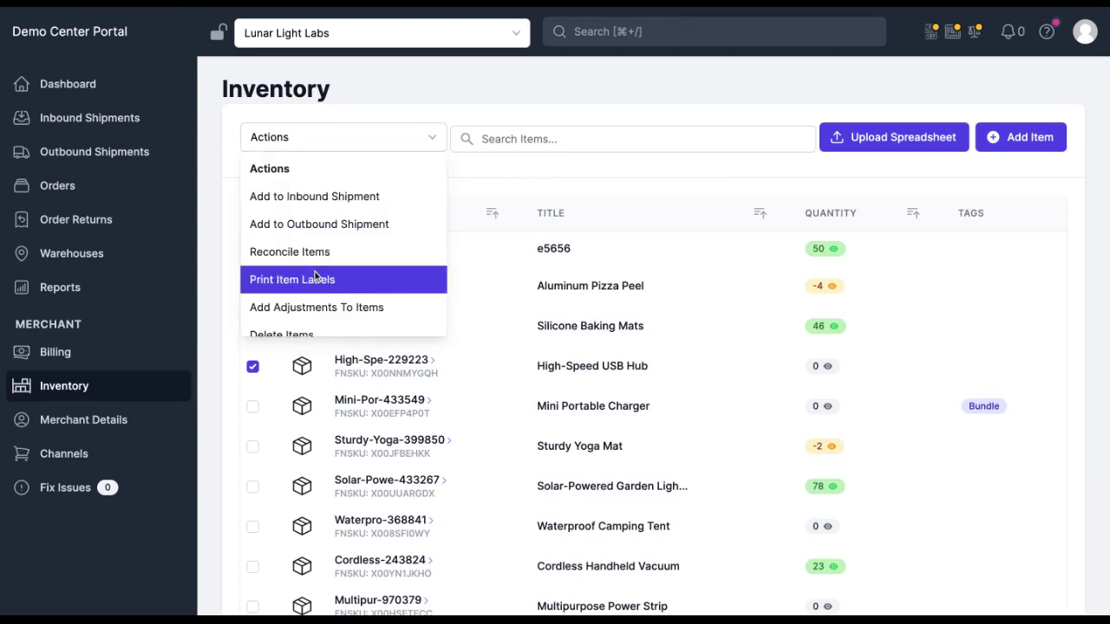
click(295, 252)
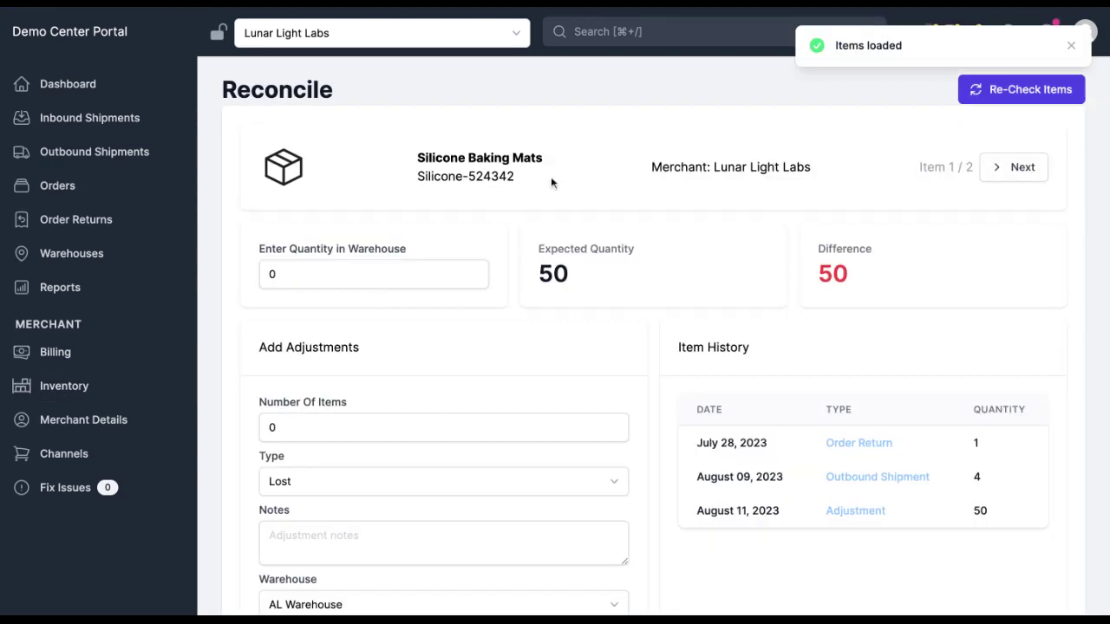
Examine the Silicone Baking Mats' warehouse quantity, expected quantity and difference on the reconciliation page.
double_click(560, 264)
click(799, 263)
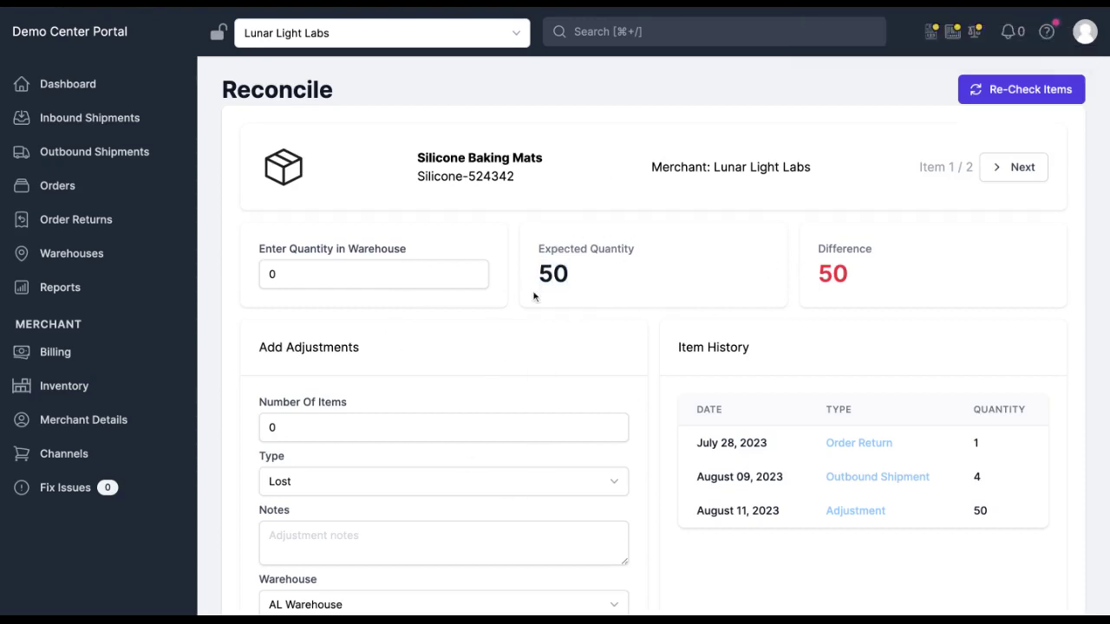
scroll(511, 334, down, 1)
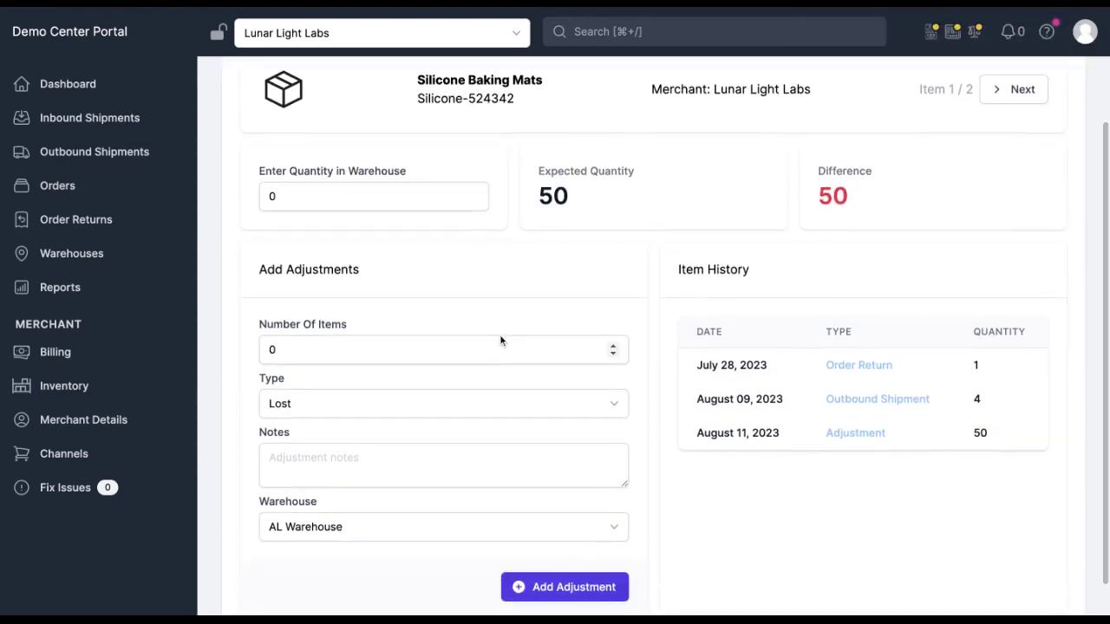
click(400, 203)
click(309, 174)
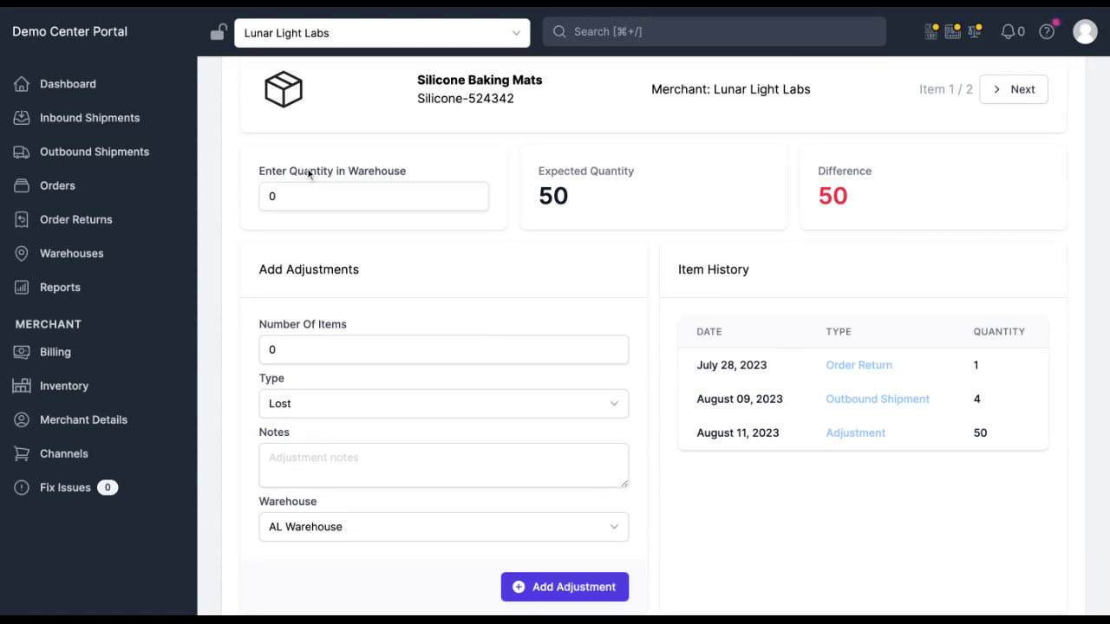
double_click(309, 174)
click(390, 173)
drag(537, 170, 695, 173)
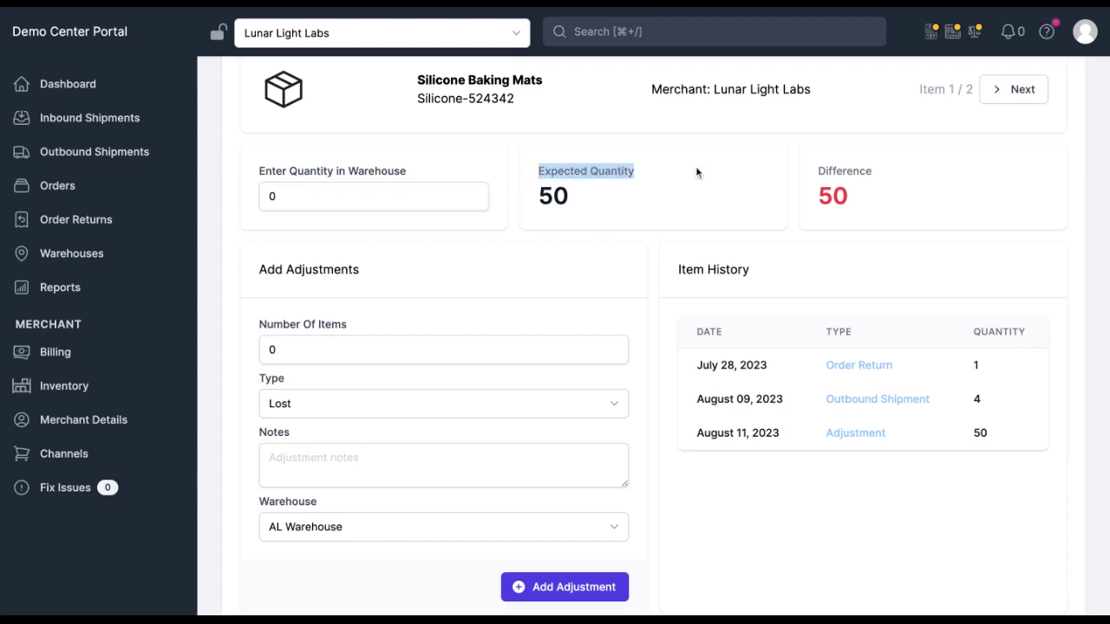
click(697, 172)
double_click(853, 173)
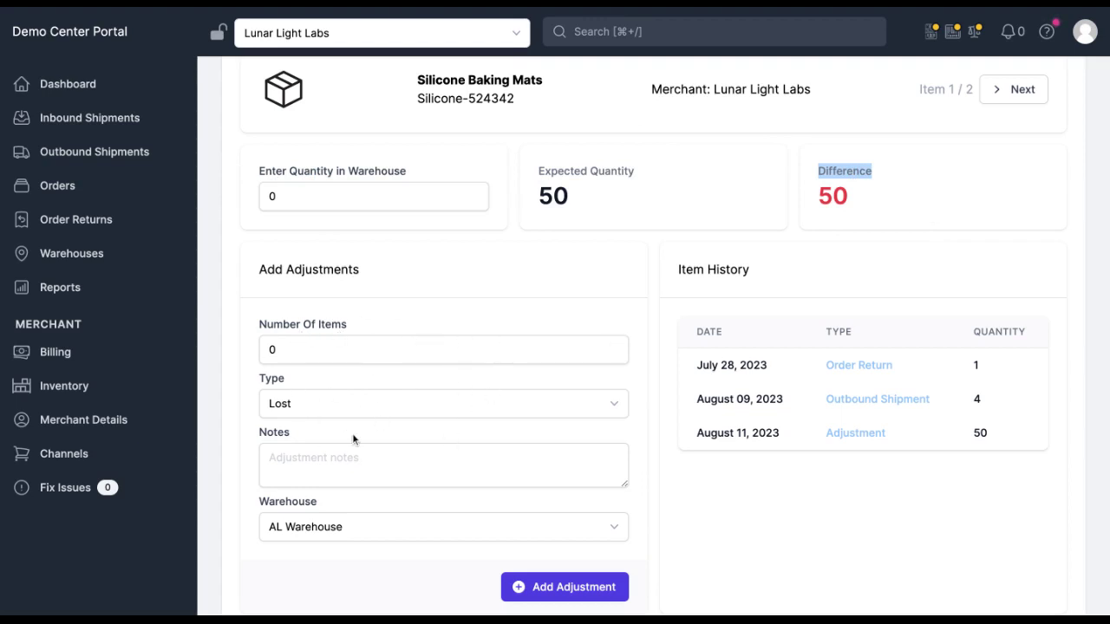
Open the August 09, 2023 outbound shipment from the Silicone Baking Mats' item history.
click(889, 512)
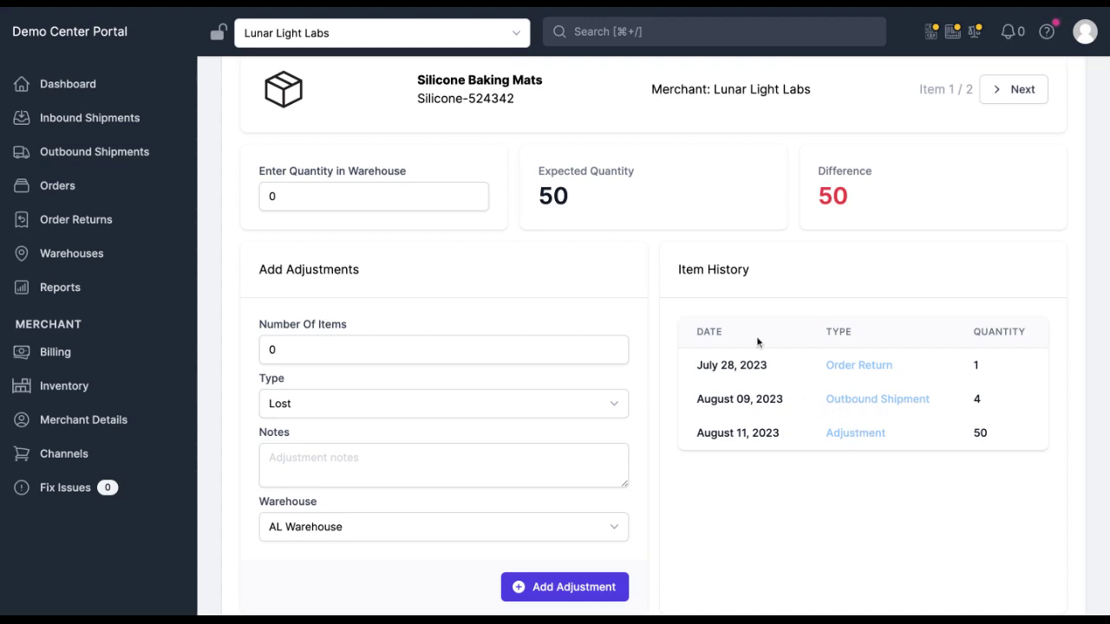
click(881, 406)
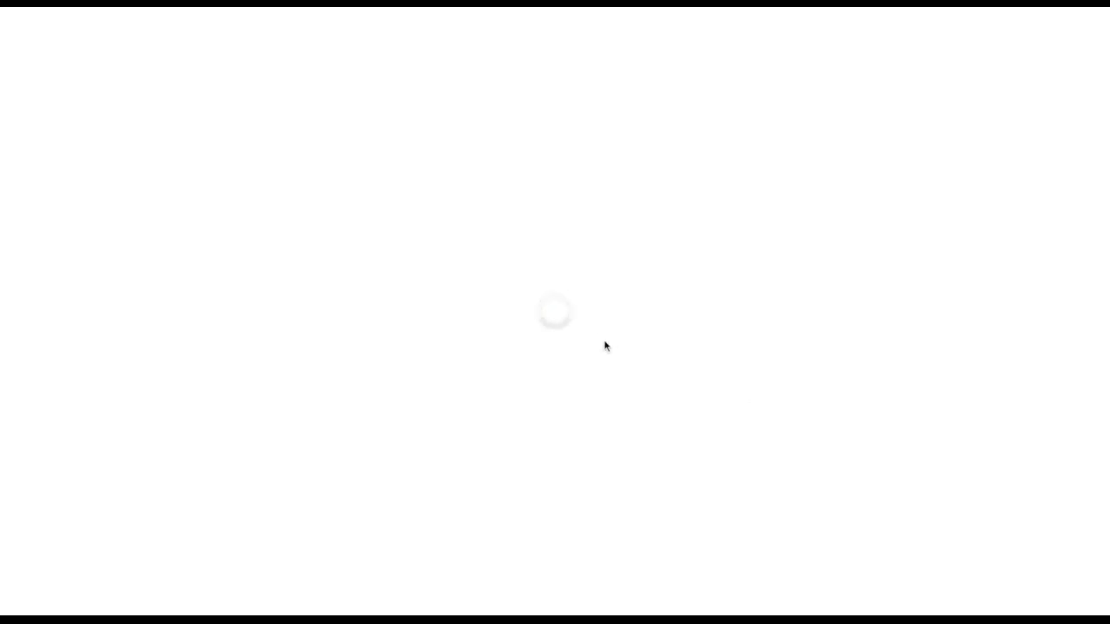